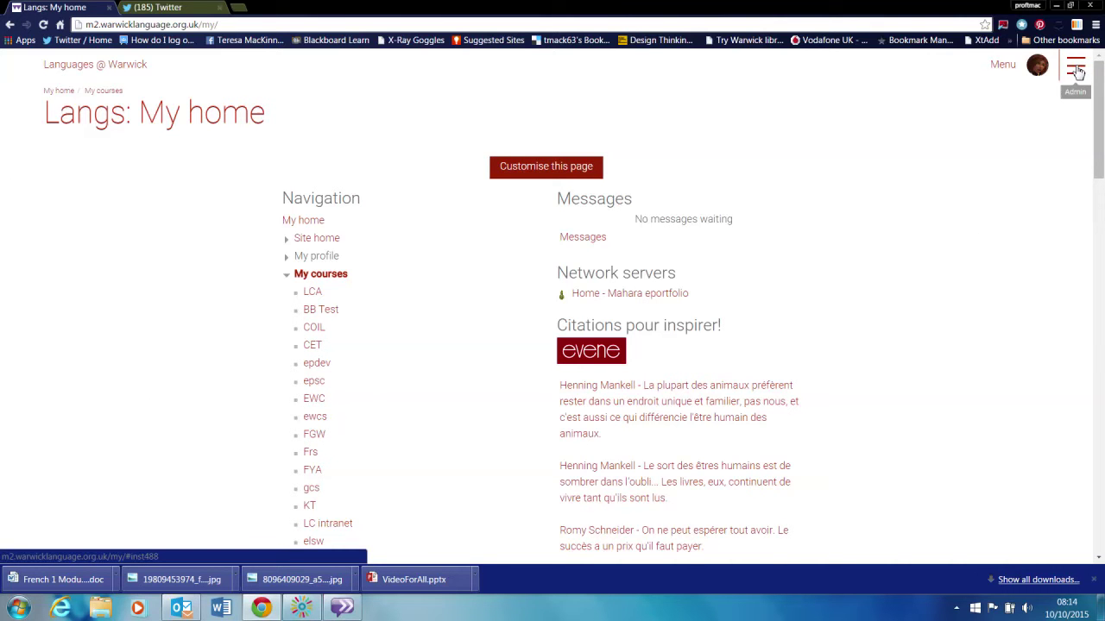
Open the admin side panel on the Langs: My home page.
click(1076, 70)
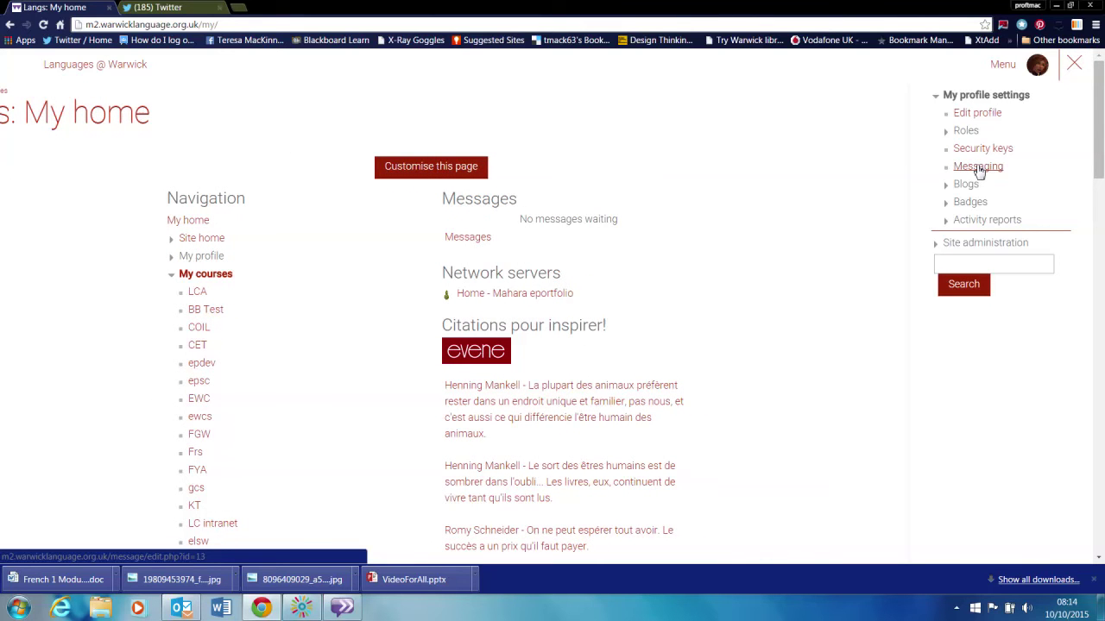
Review the Messaging notification preferences for logged-in and offline, then reopen the admin panel.
click(978, 168)
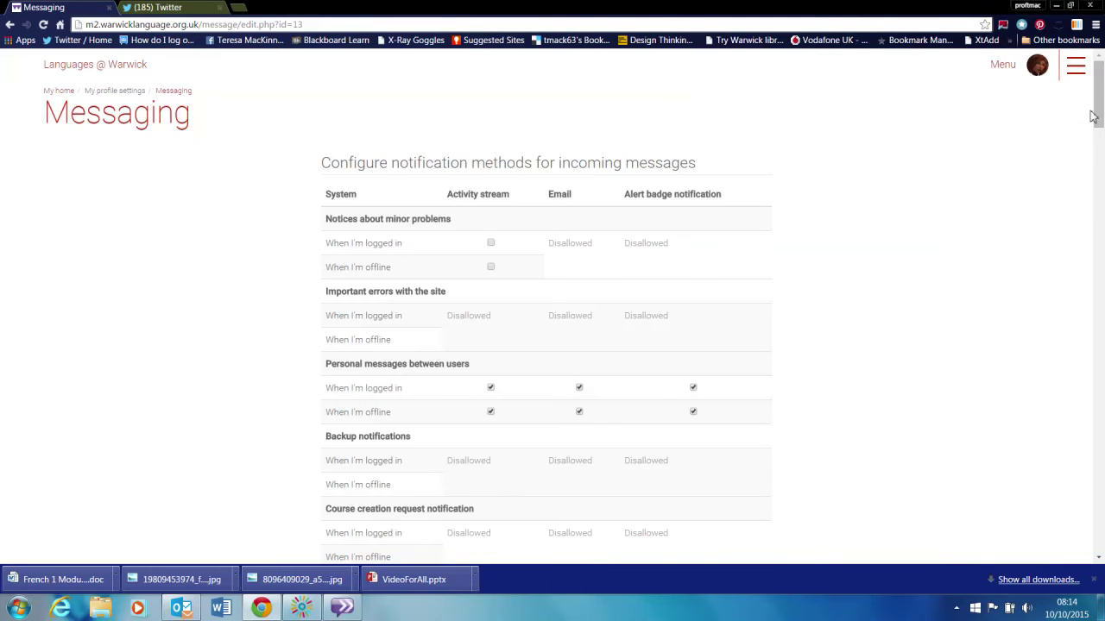
drag(1099, 115, 1099, 134)
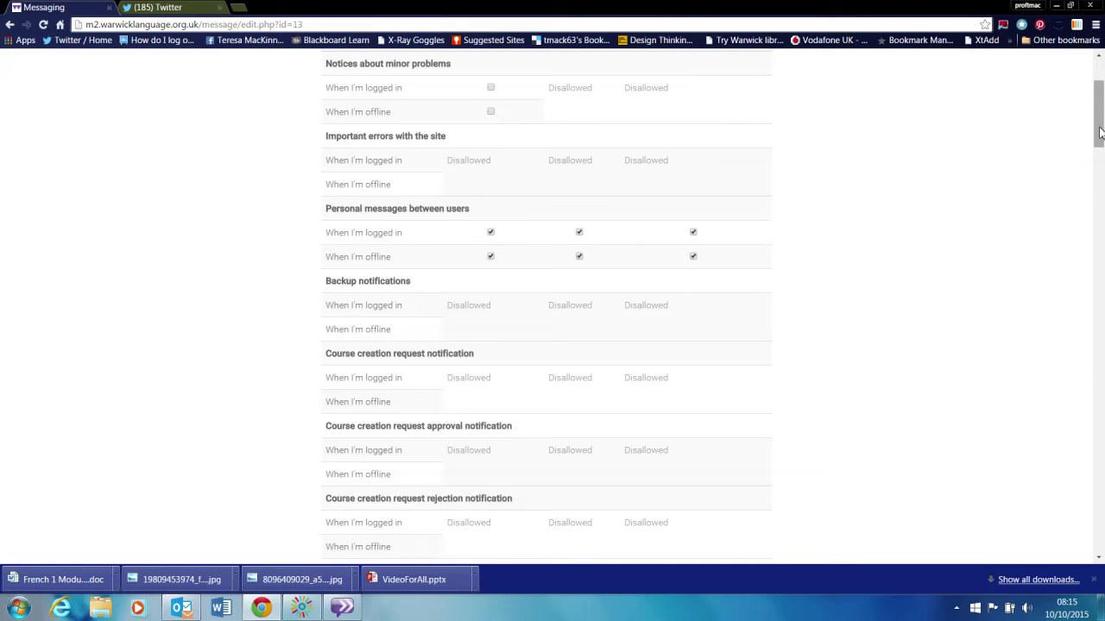
drag(1100, 131, 1100, 115)
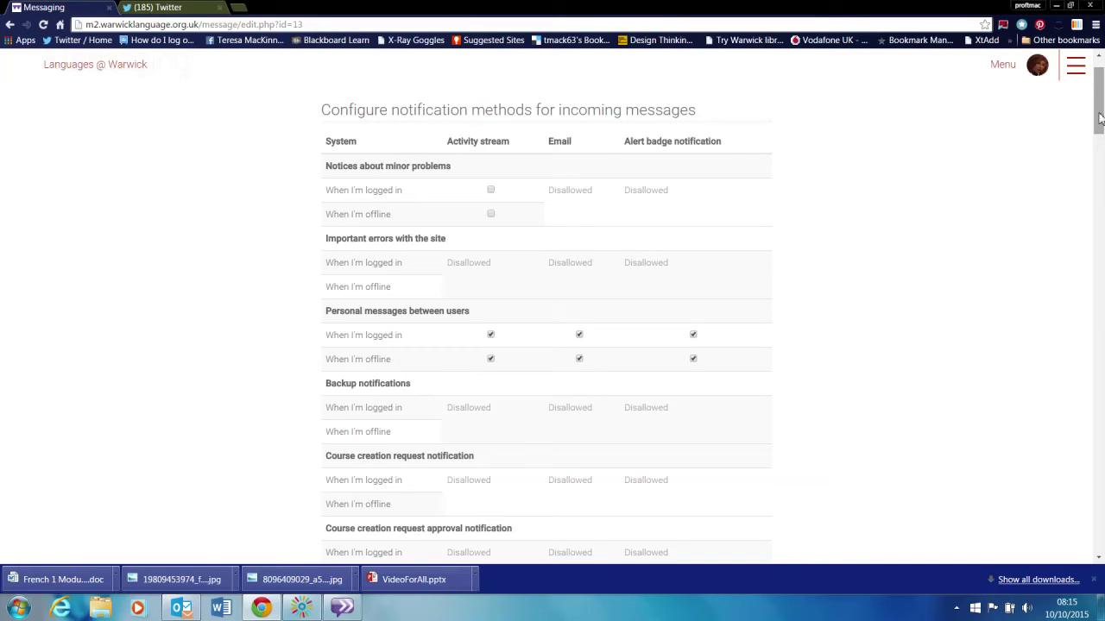
drag(1100, 118, 1101, 157)
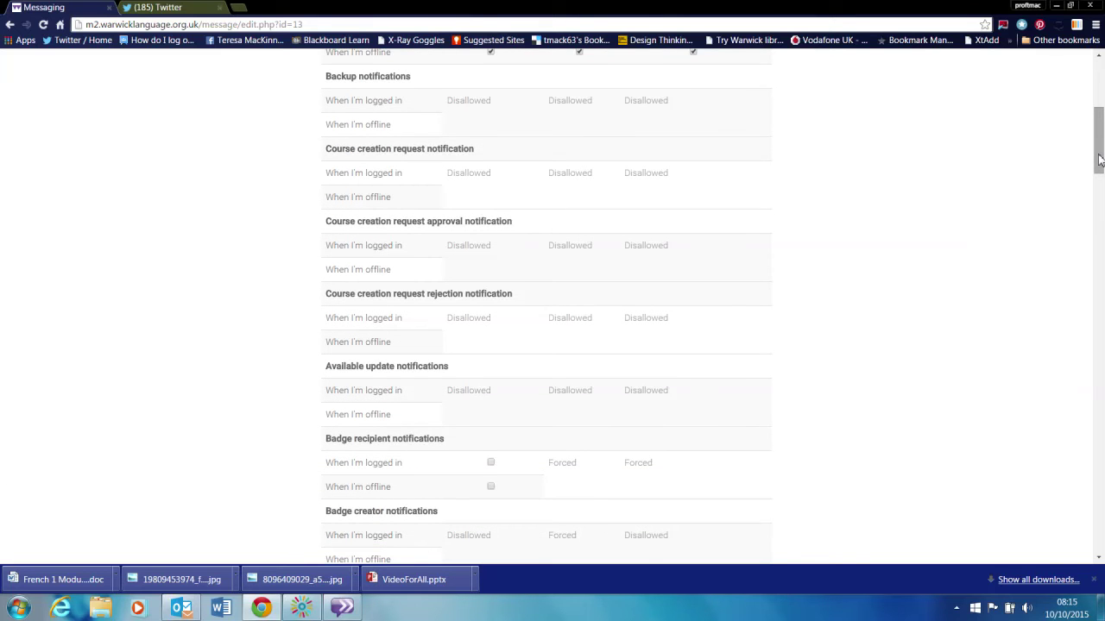
drag(1100, 160, 1101, 208)
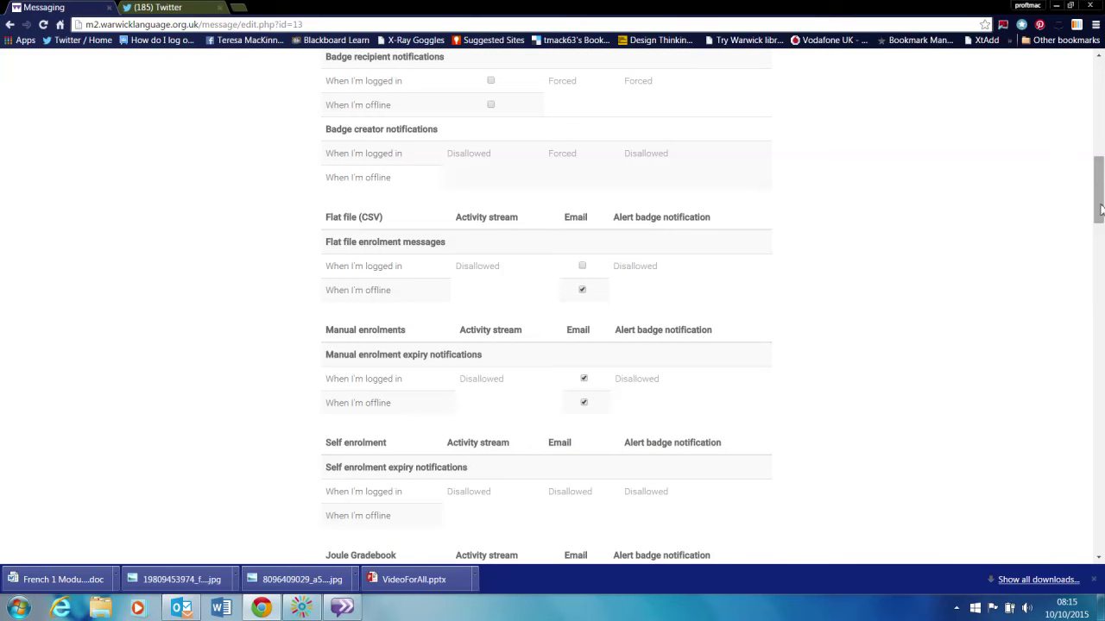
drag(1101, 209, 1099, 156)
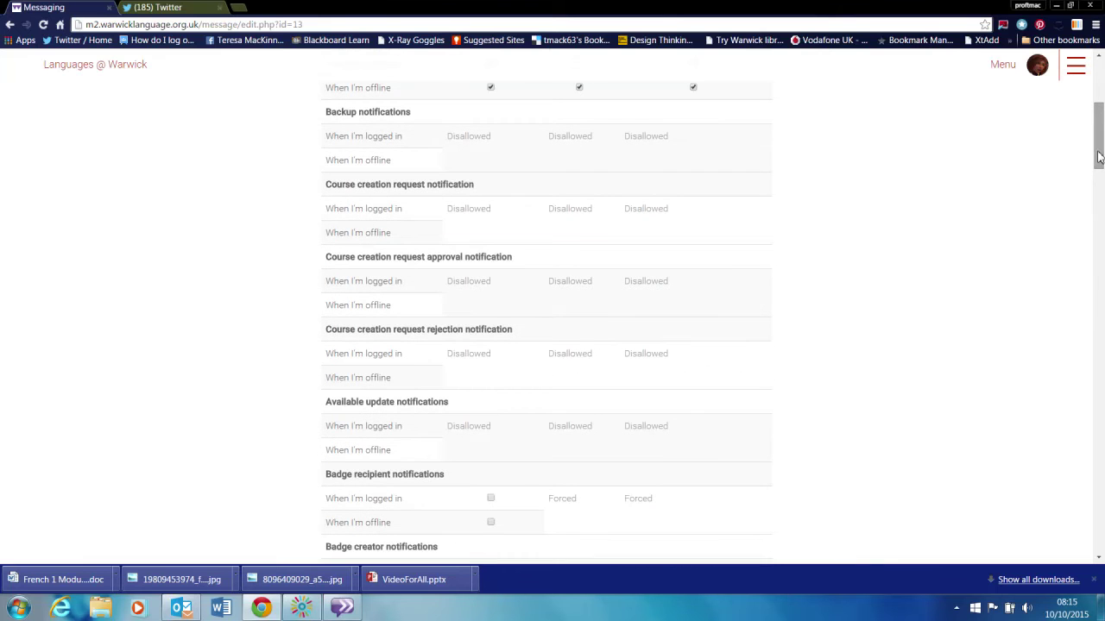
click(1073, 72)
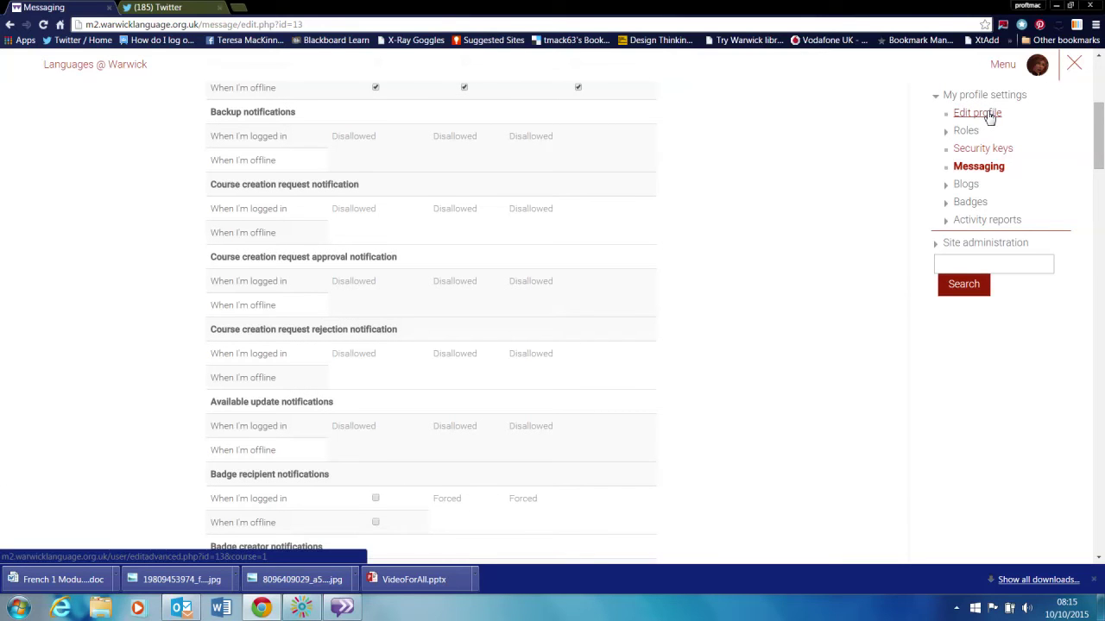
Open Edit profile and bring the Description editor with the coloured bio into view.
click(990, 118)
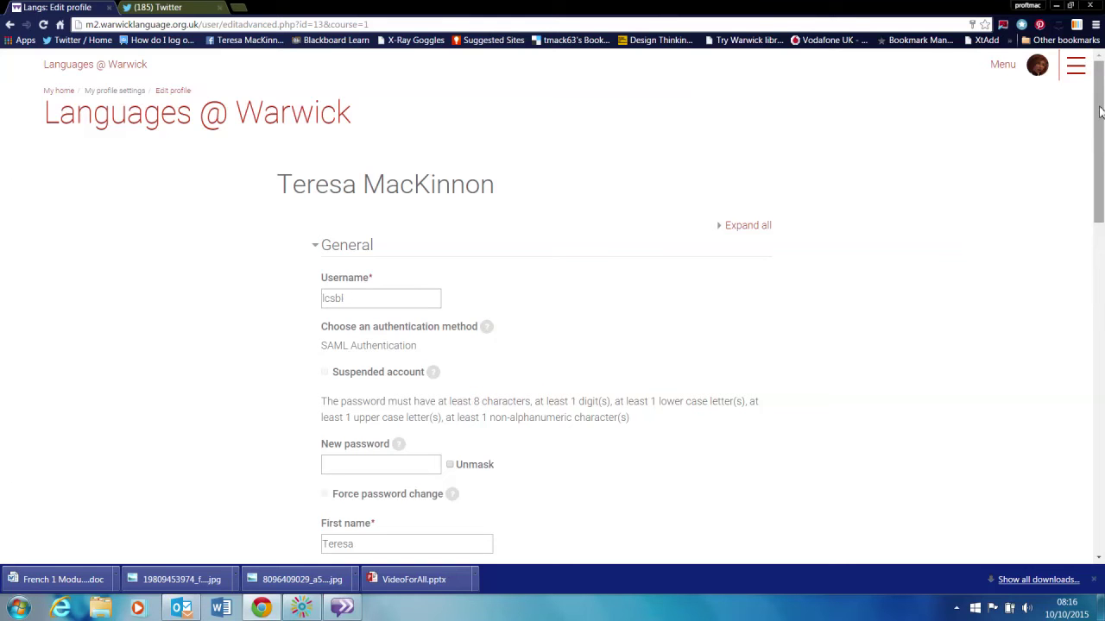
drag(1100, 110, 1101, 256)
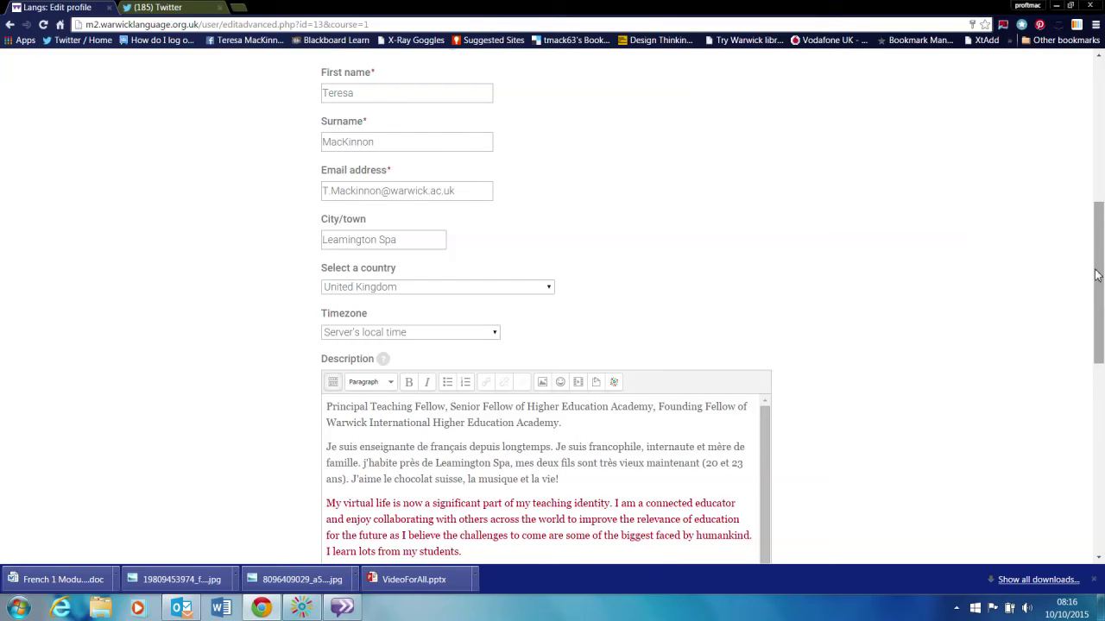
drag(1098, 275, 1097, 313)
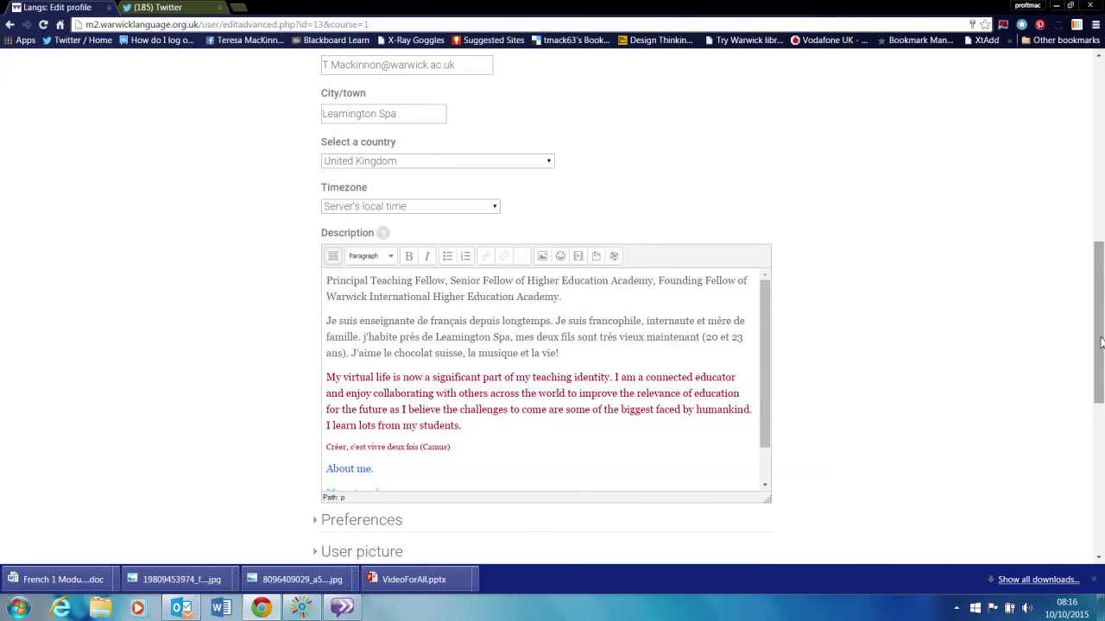
drag(1102, 343, 1101, 364)
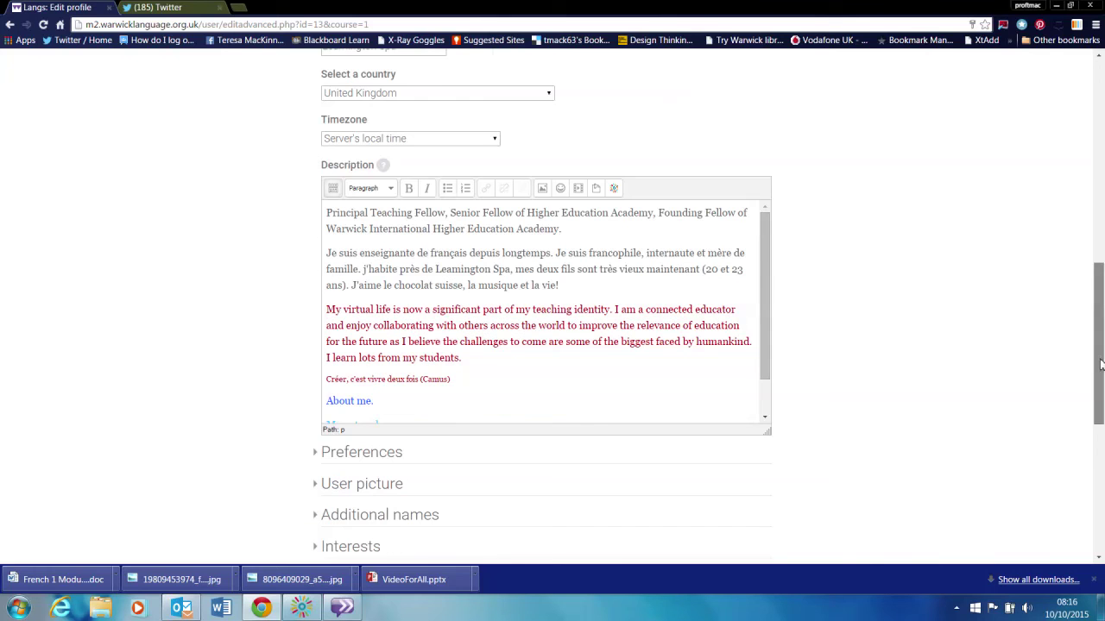
Expand the Description editor's full toolbar and scroll down through the bio text.
click(333, 190)
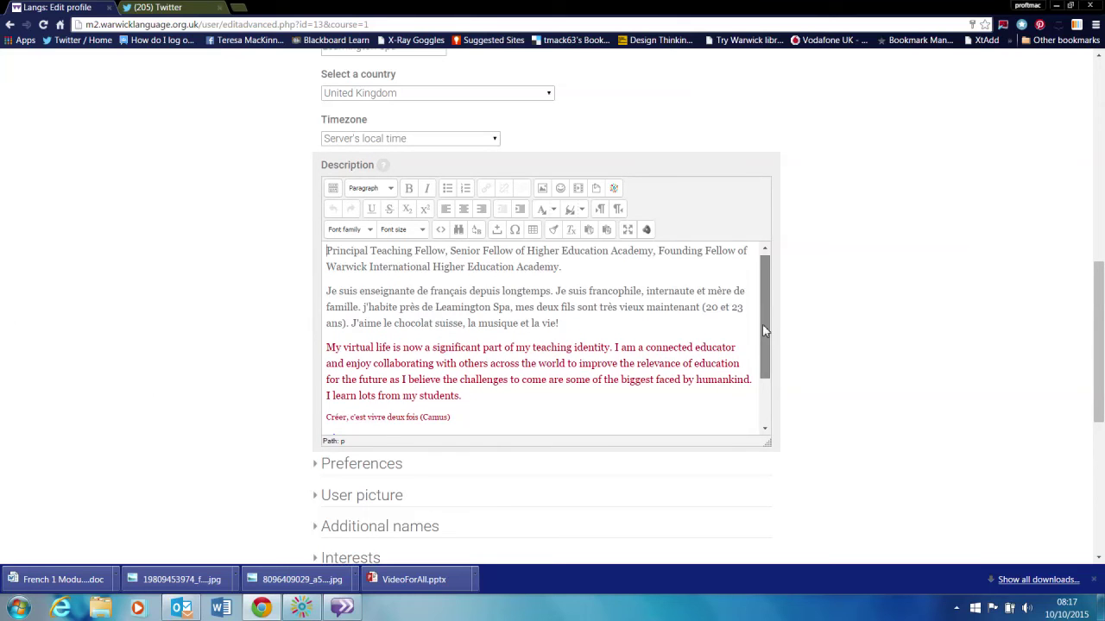
drag(764, 320, 763, 295)
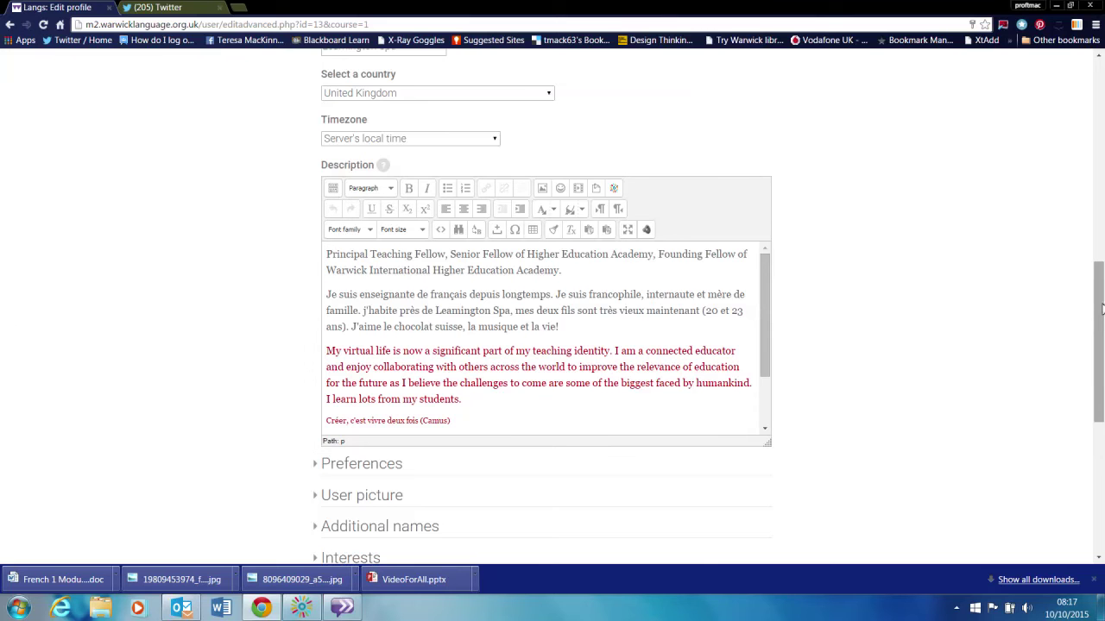
drag(1101, 309, 1100, 337)
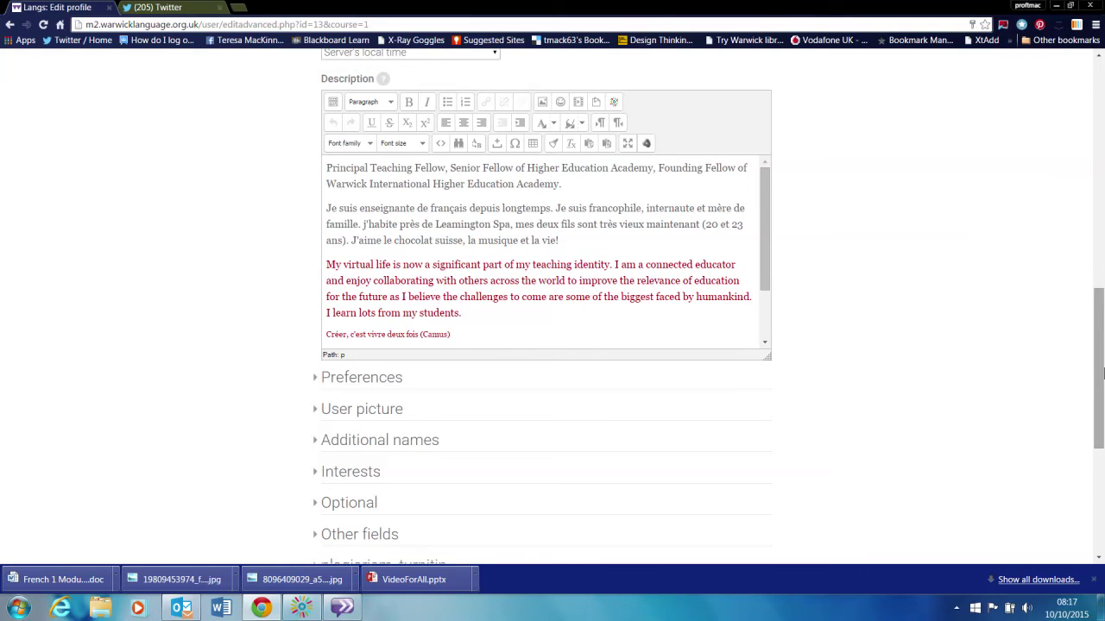
drag(1101, 371, 1101, 393)
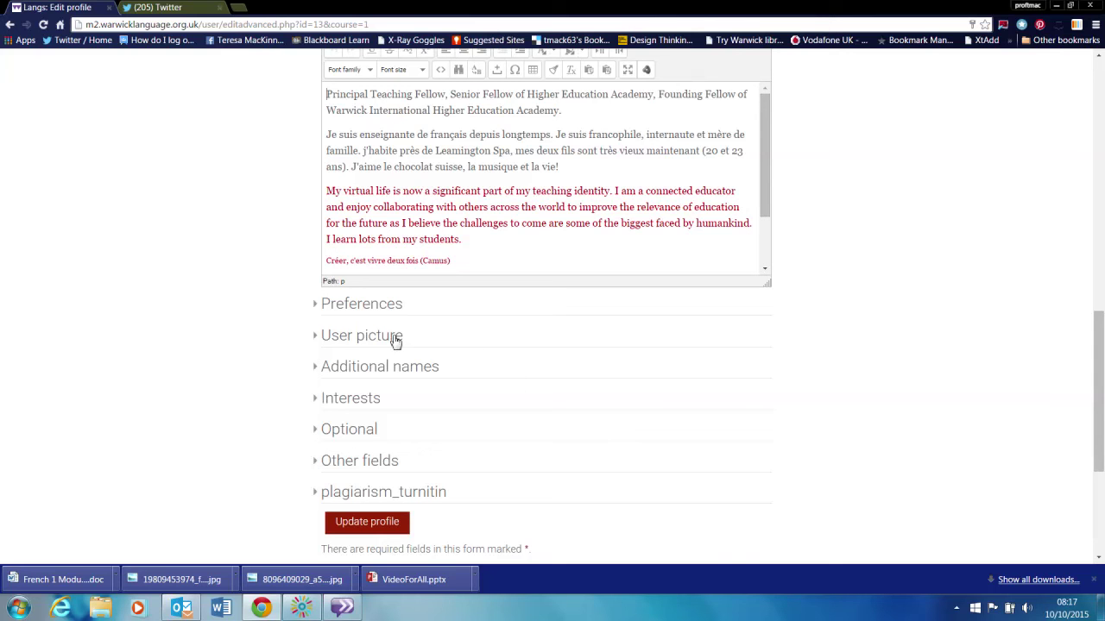
click(317, 339)
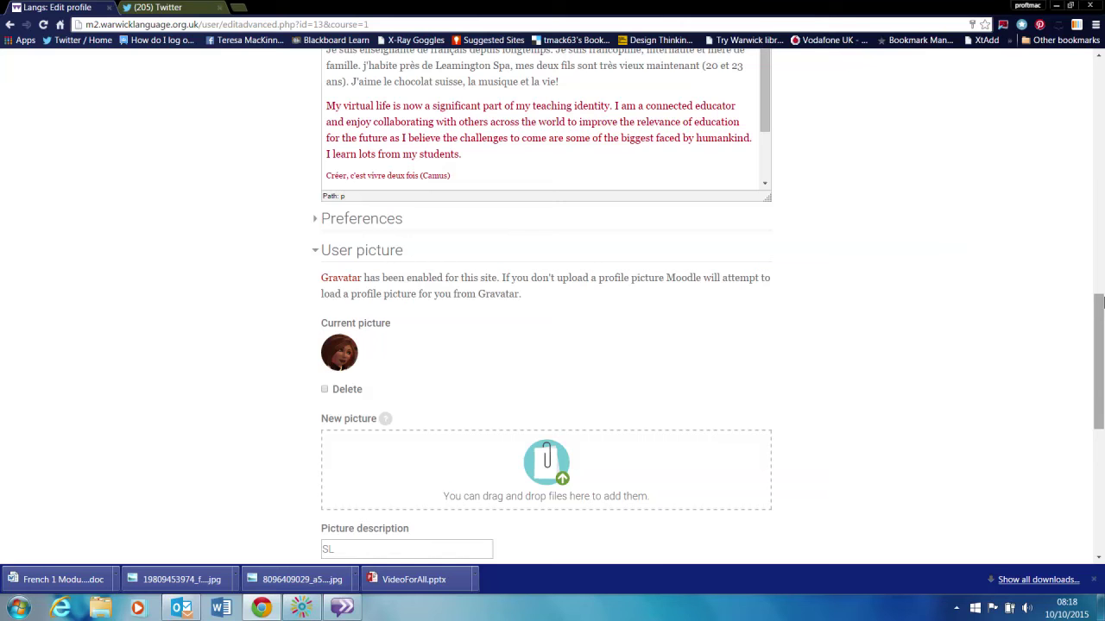
drag(1099, 318, 1099, 326)
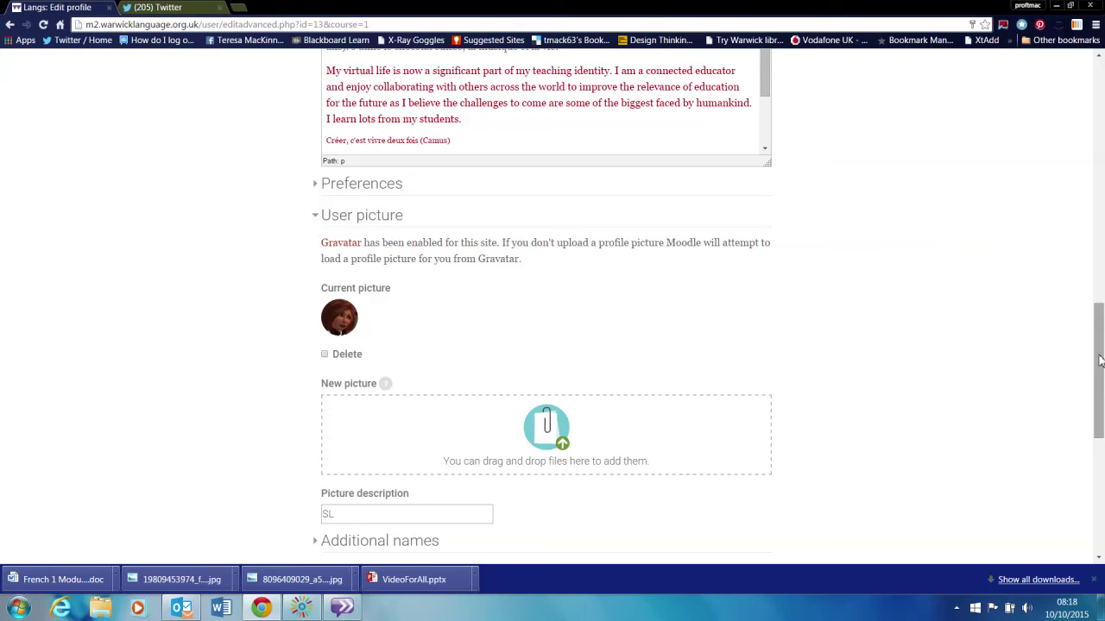
click(315, 218)
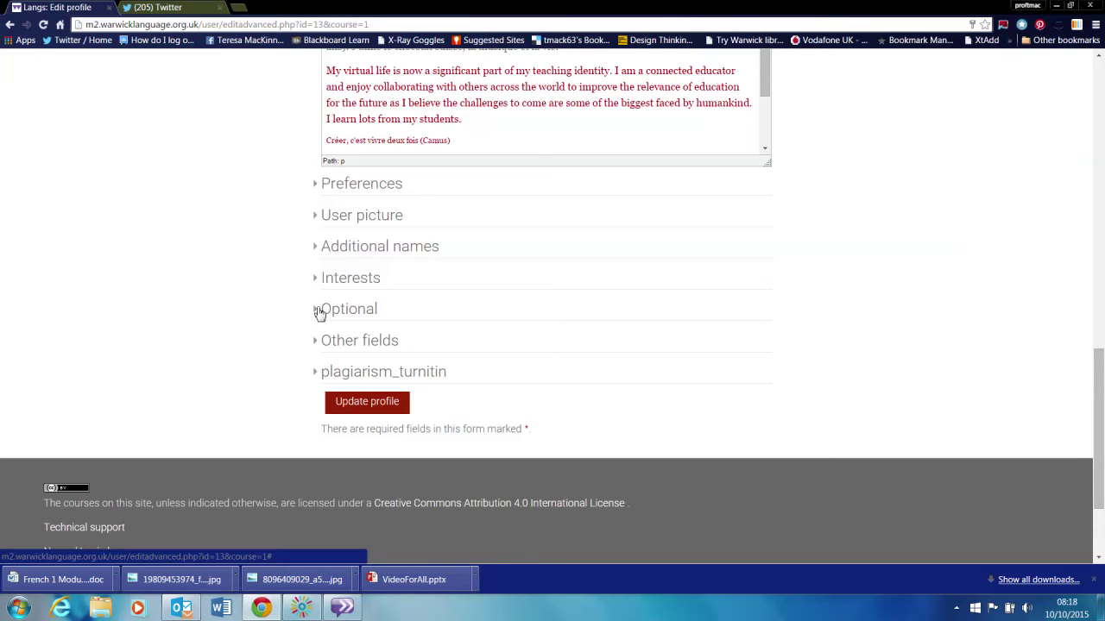
Expand and collapse Preferences, then go back to My home via the breadcrumb.
click(317, 185)
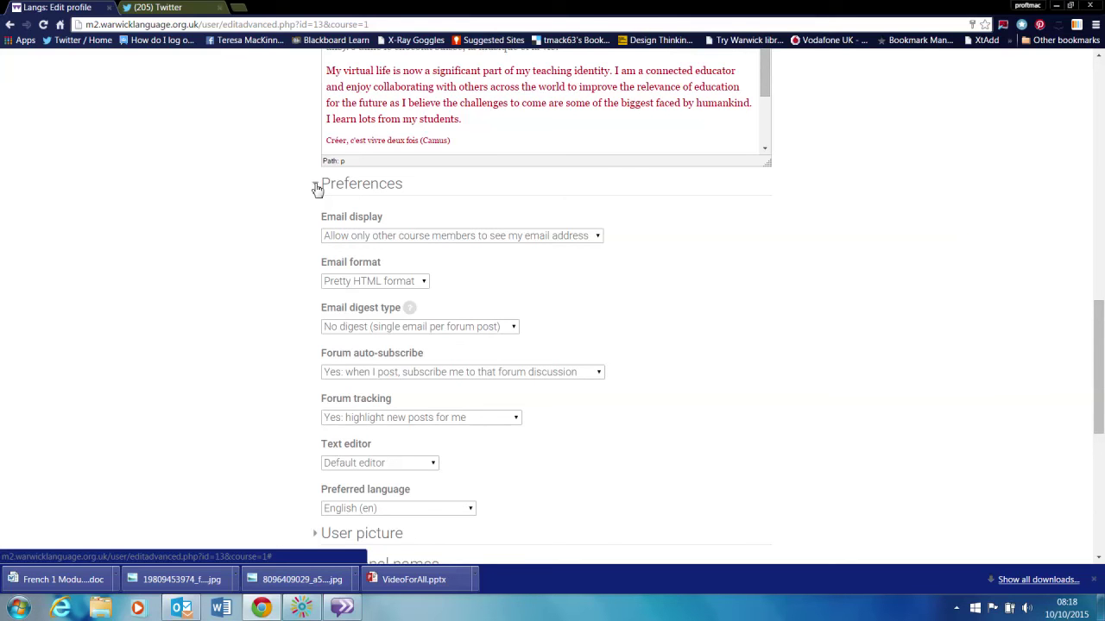
click(316, 188)
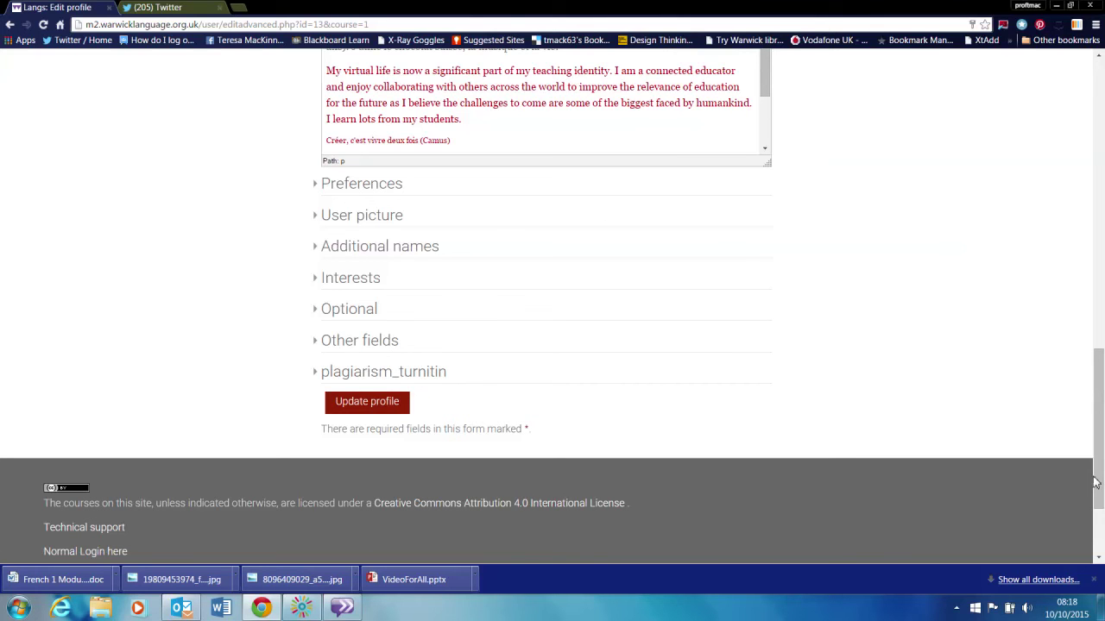
drag(1099, 479, 1102, 166)
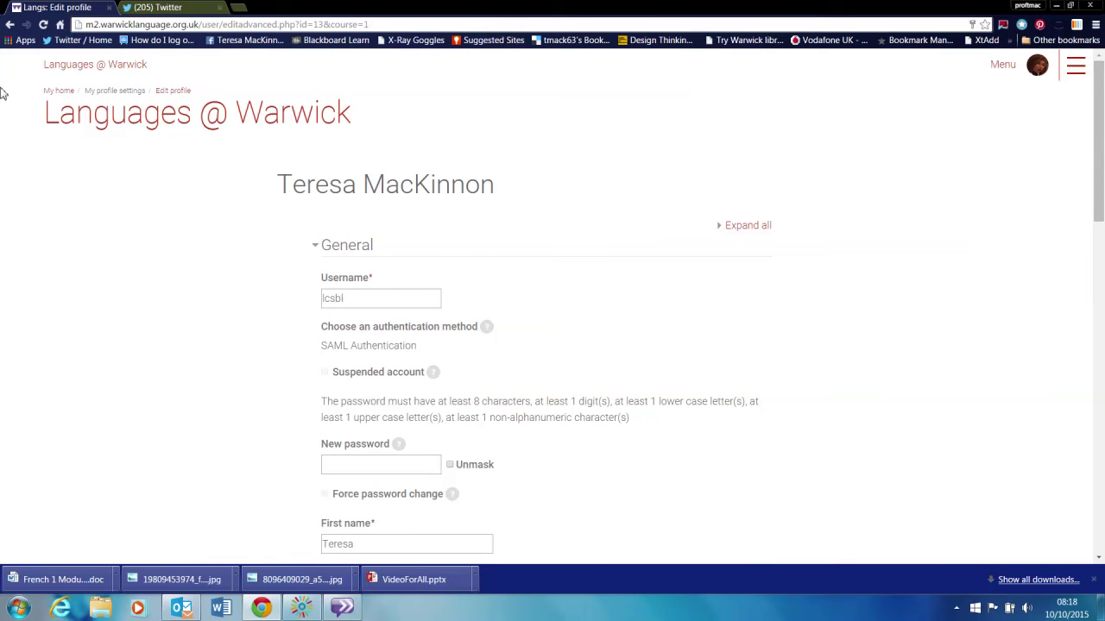
click(55, 91)
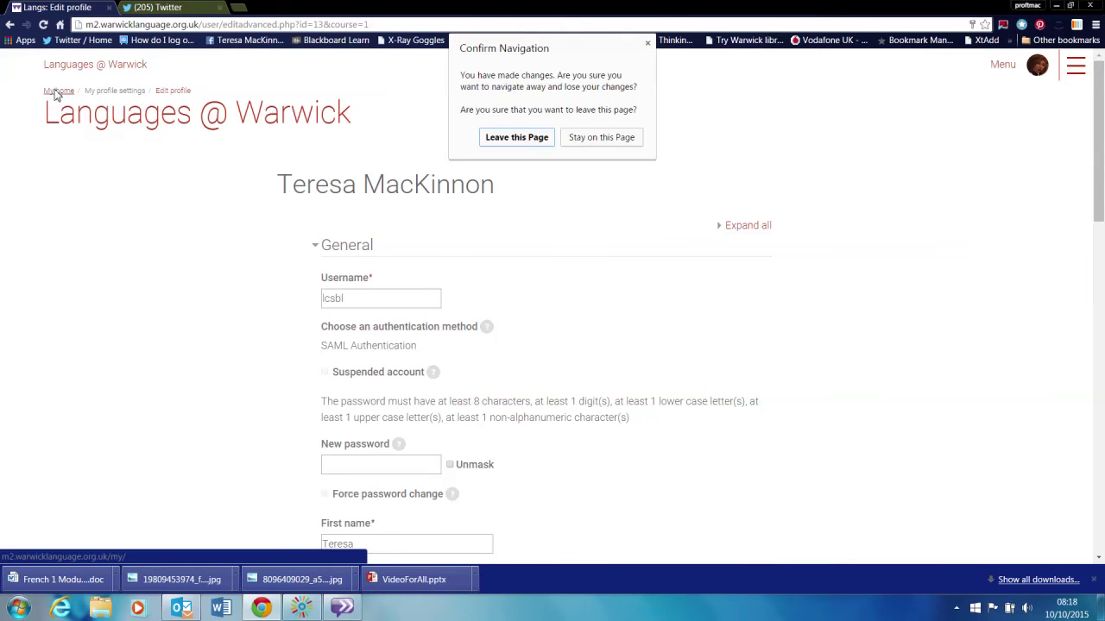
Leave the Edit profile page without saving and look over the My home blocks.
click(509, 142)
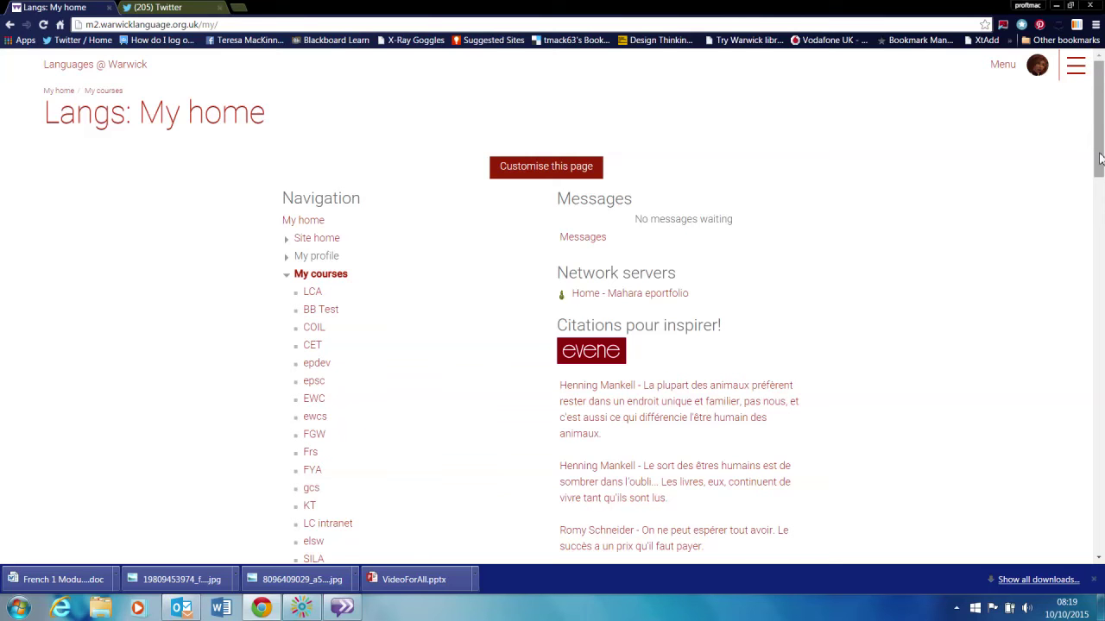
mouse_move(1099, 158)
mouse_down()
mouse_move(1100, 178)
mouse_move(1099, 164)
mouse_up()
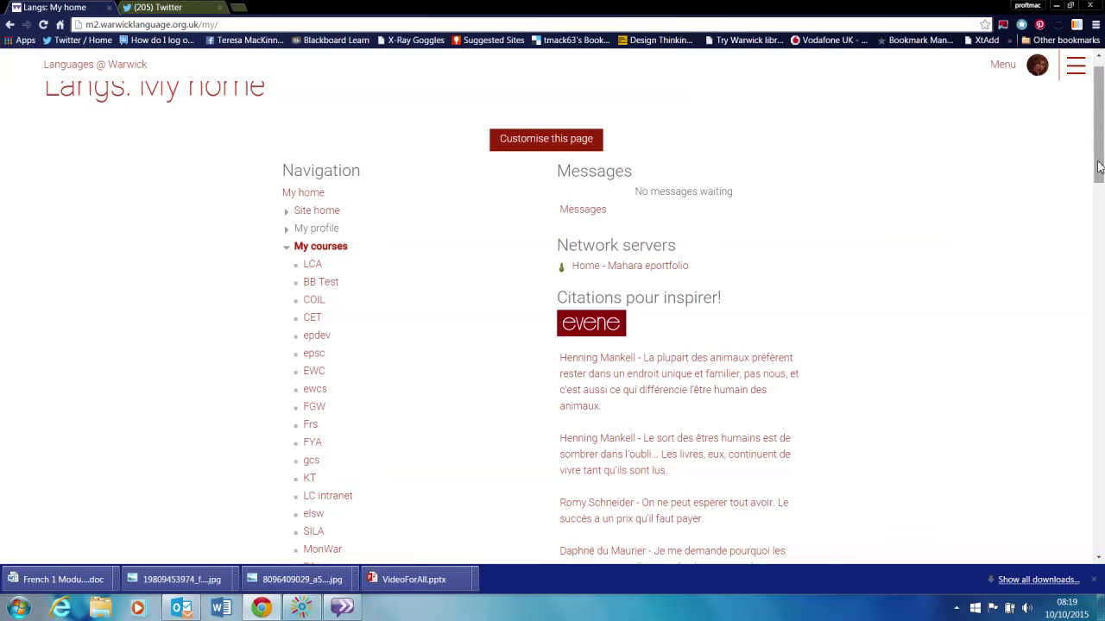
drag(1099, 167, 1098, 197)
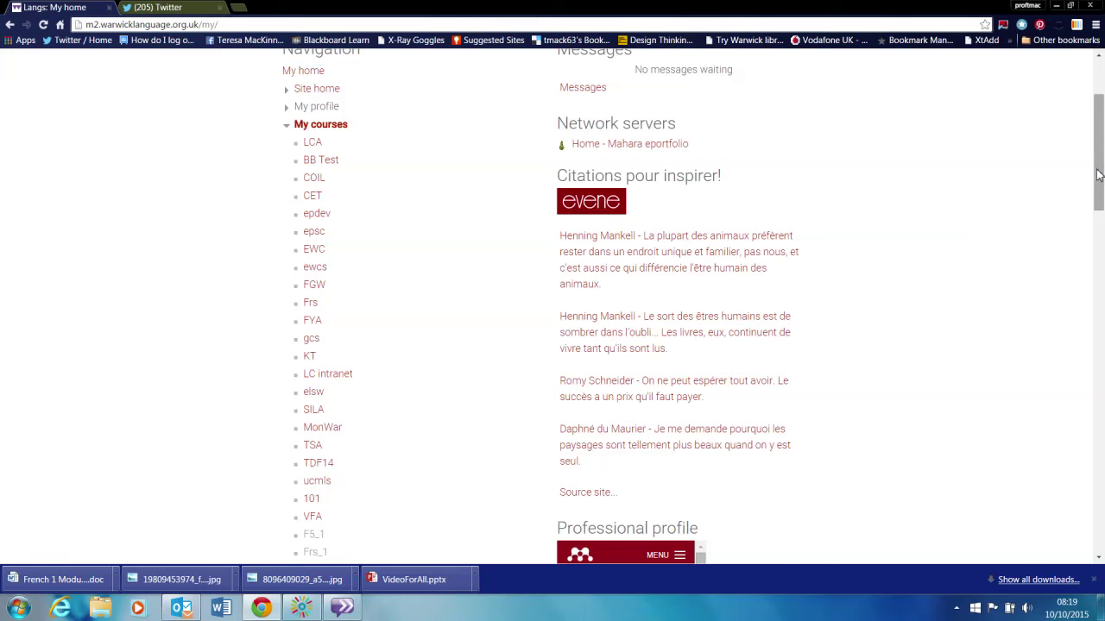
scroll(1098, 175, up, 2)
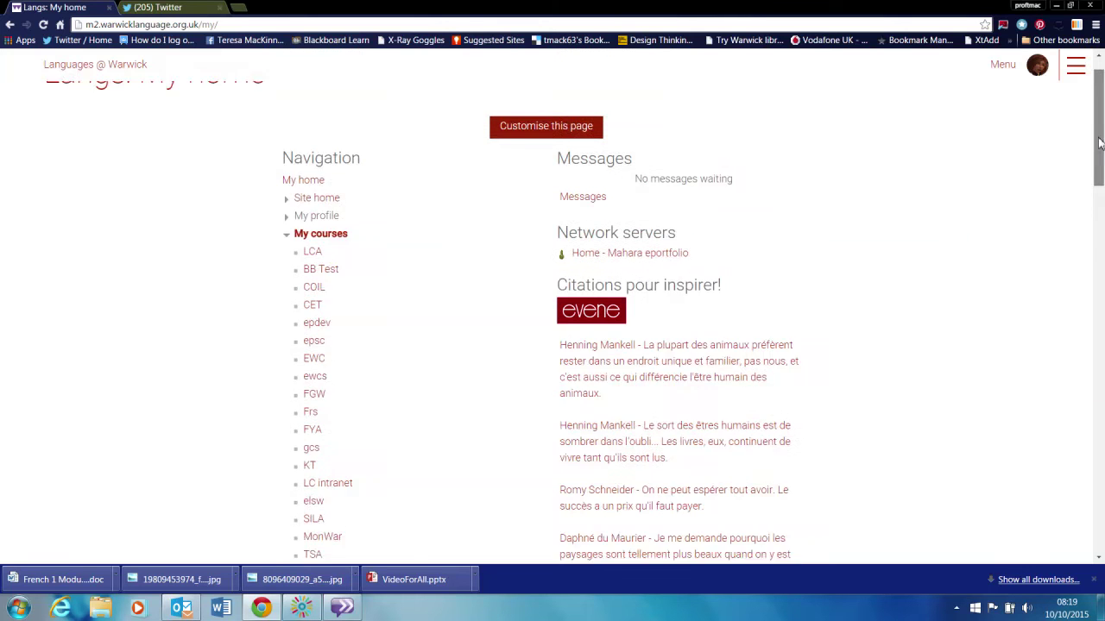
Switch My home into customising mode and scroll down to the Add a block control.
click(522, 164)
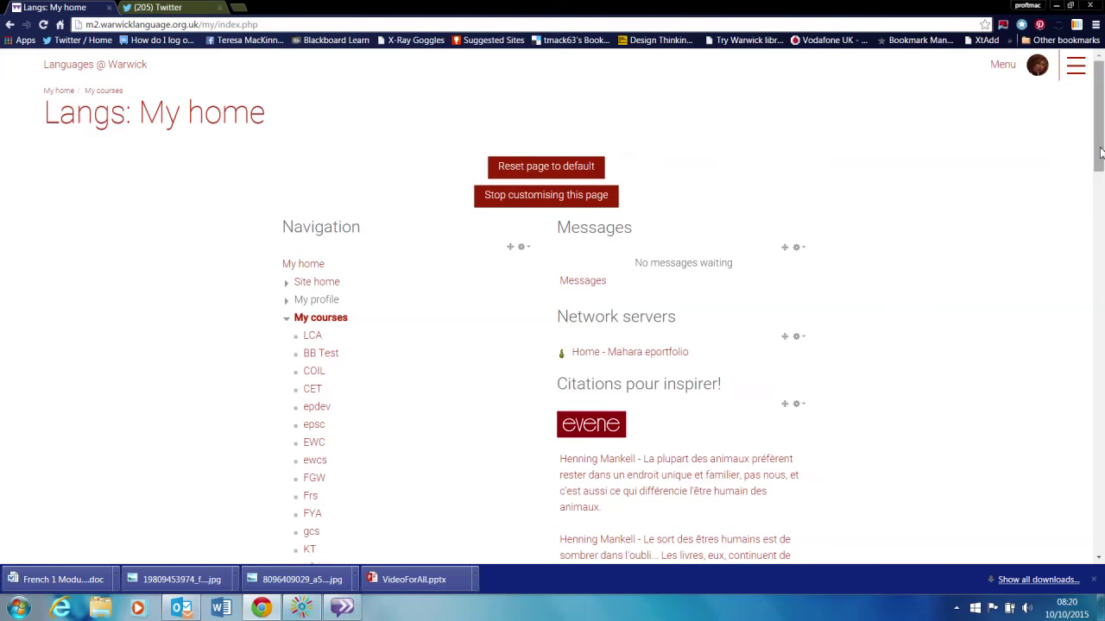
drag(1101, 157, 1100, 485)
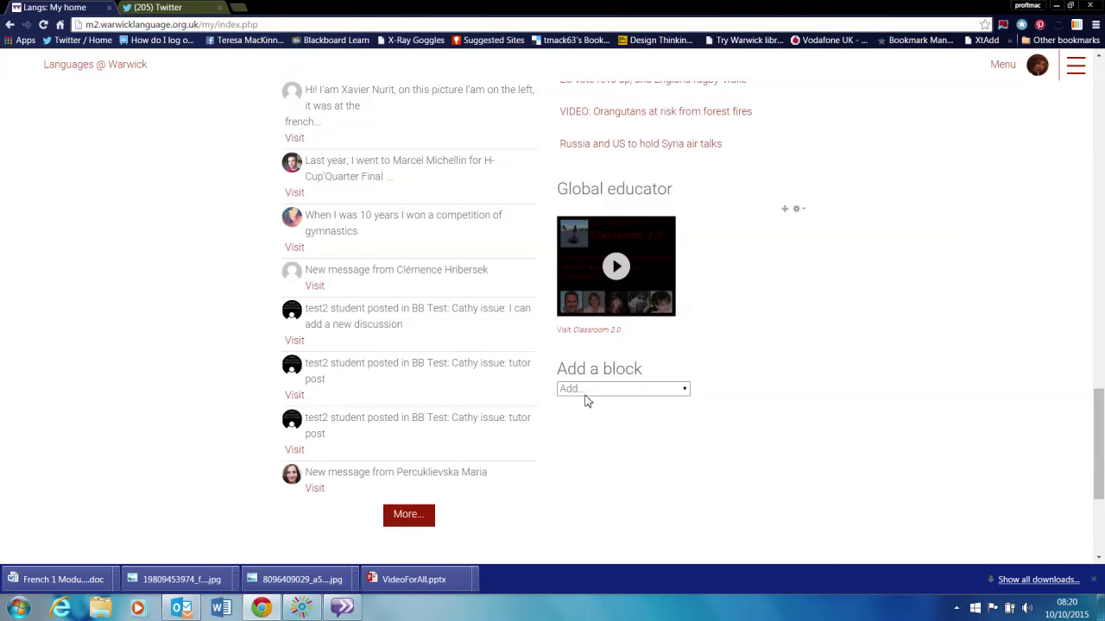
Add an HTML block to the right column and open its Configure settings.
click(684, 390)
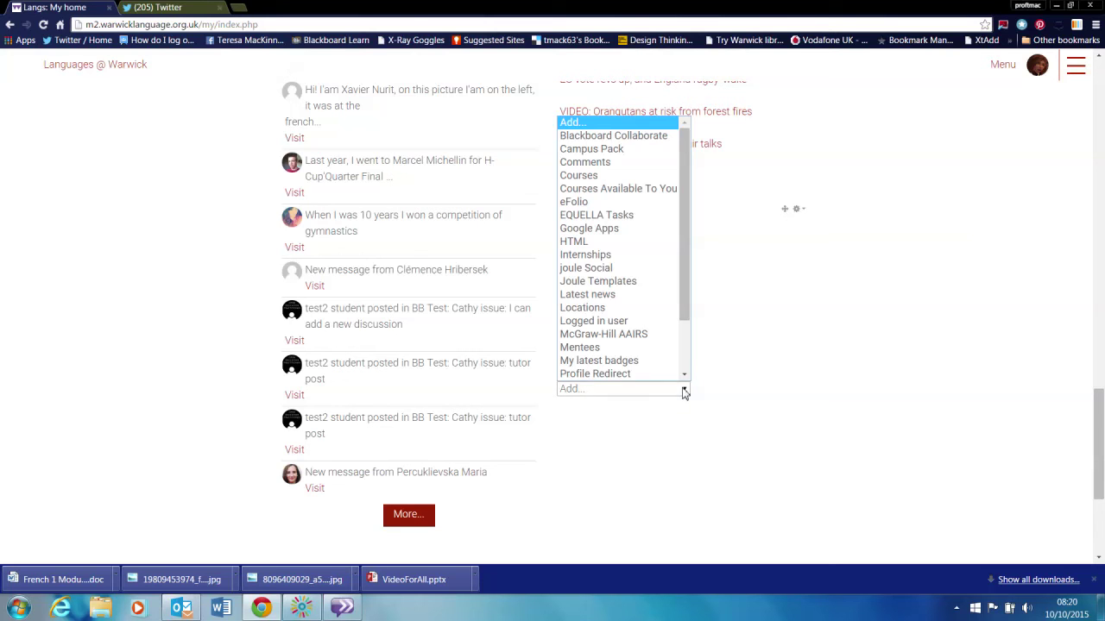
click(587, 246)
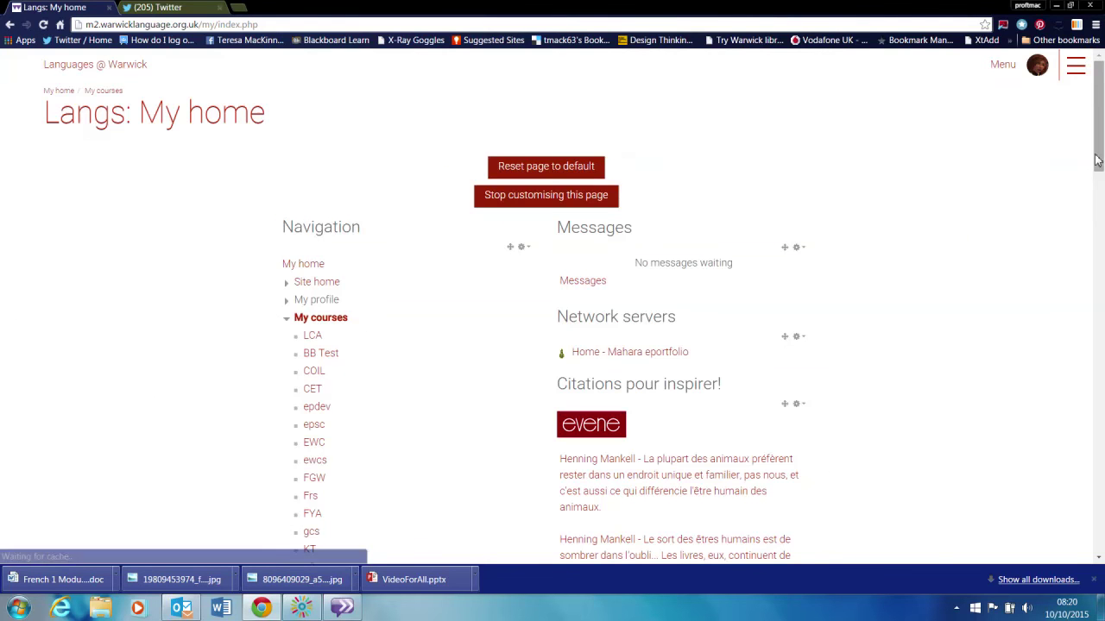
drag(1096, 159, 1099, 402)
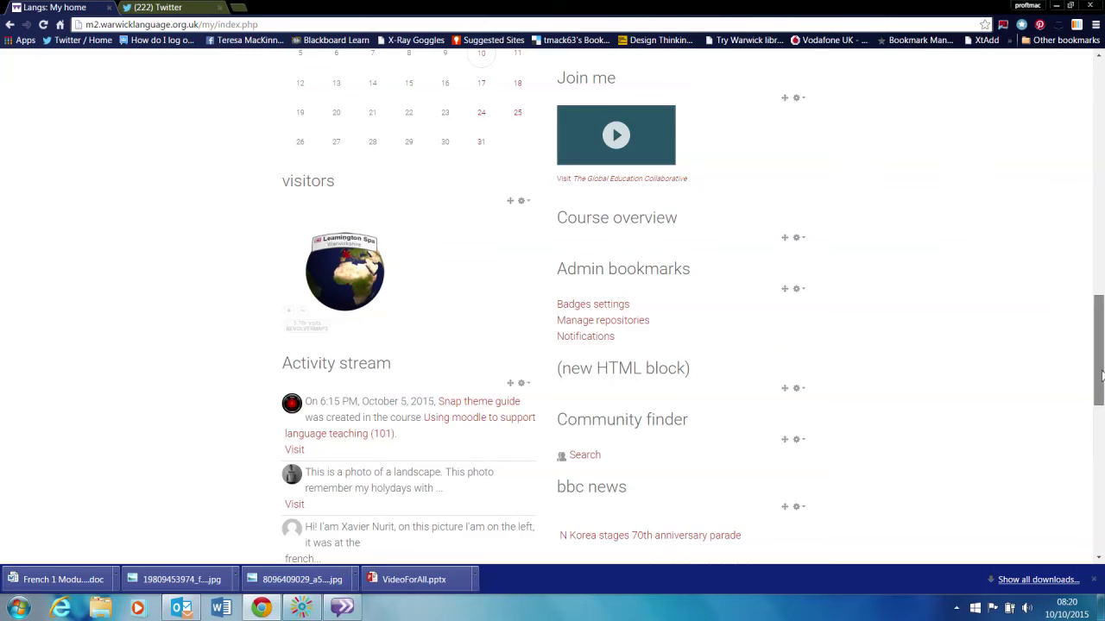
scroll(1070, 371, down, 1)
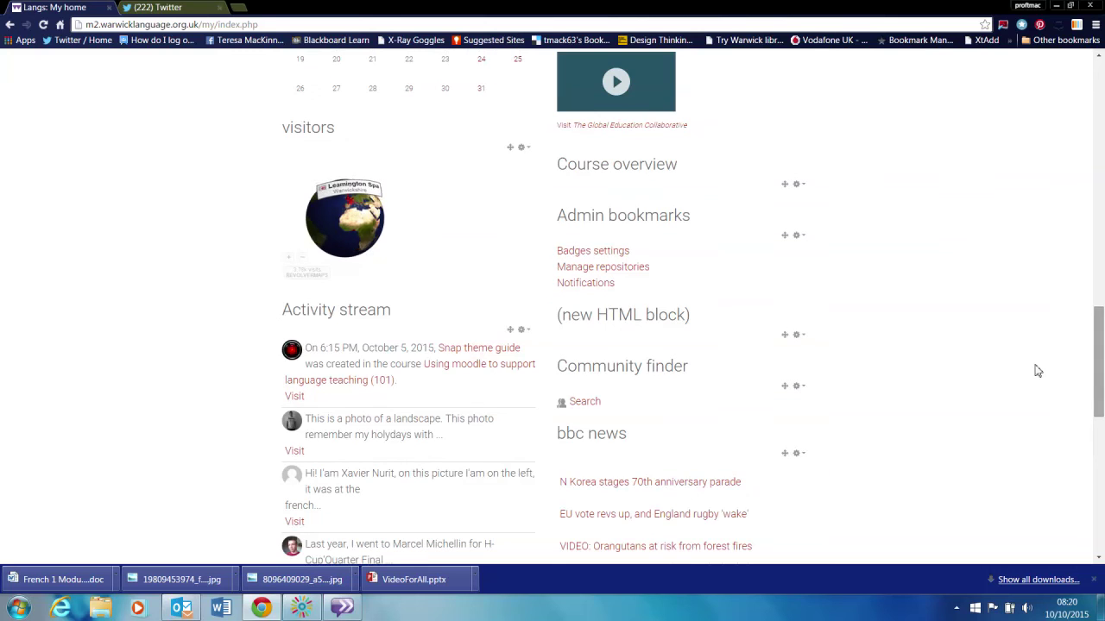
click(795, 336)
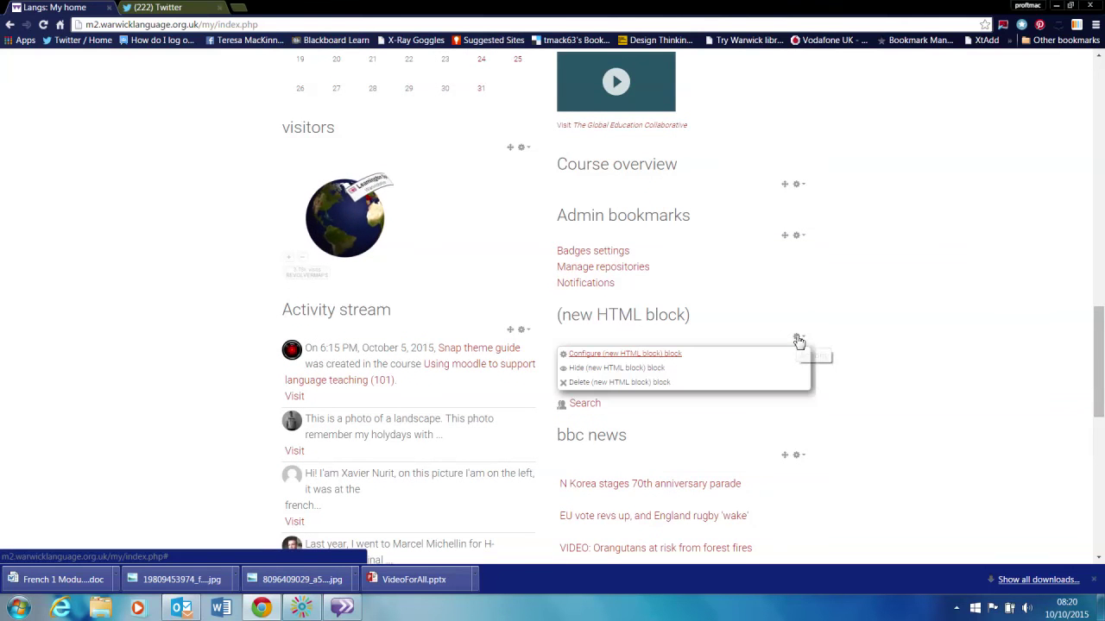
click(623, 368)
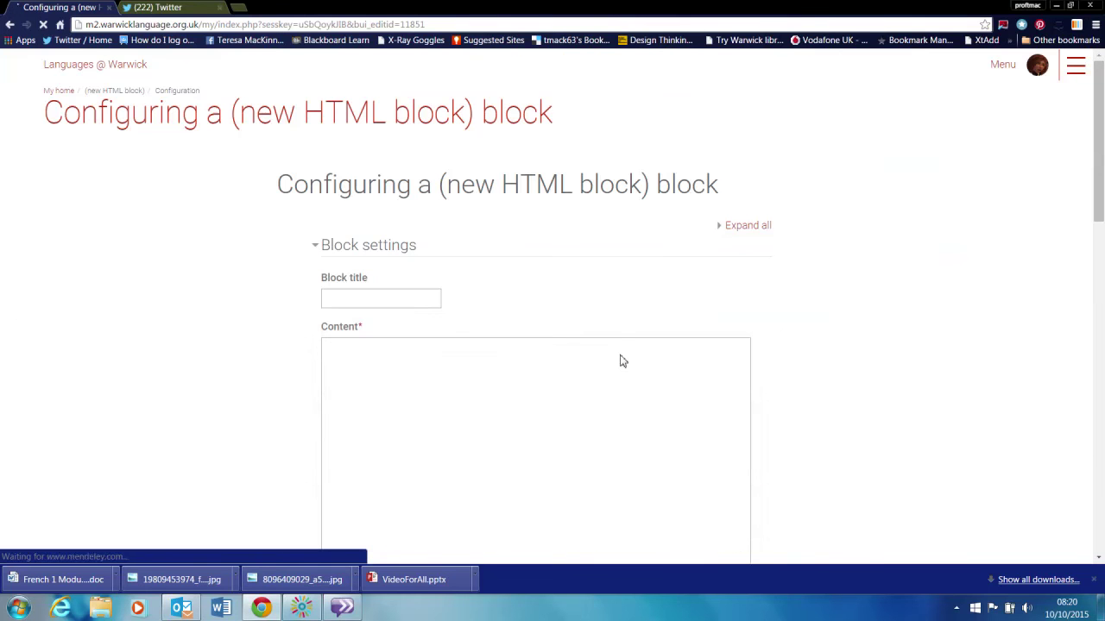
Title the block 'Useful links', enter 'Central moodle' as content, and start linking that text.
scroll(1068, 135, down, 2)
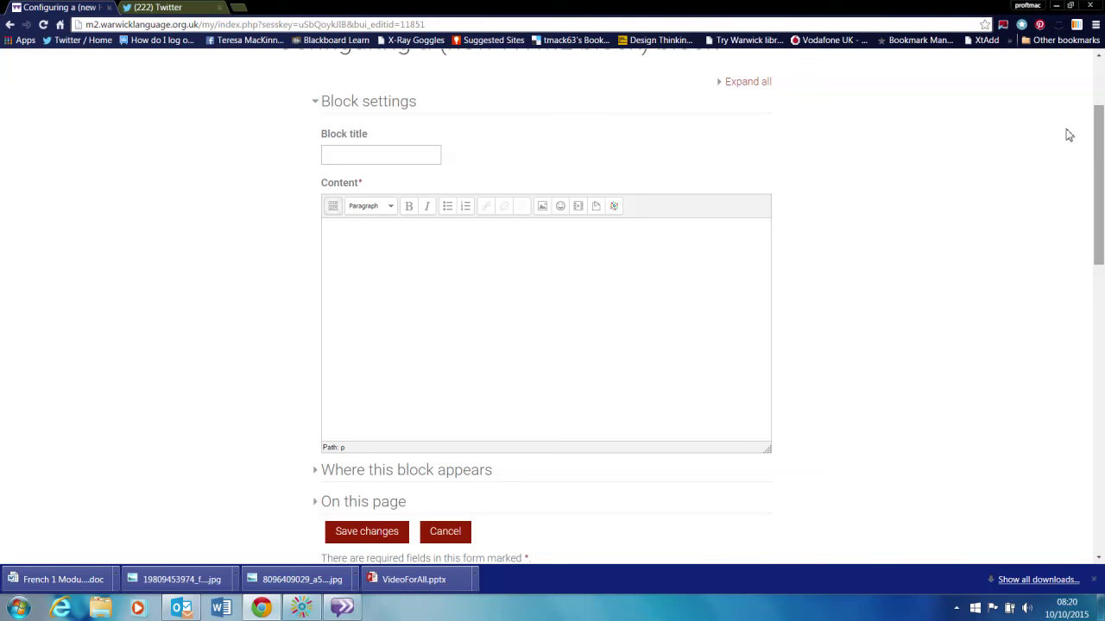
click(386, 159)
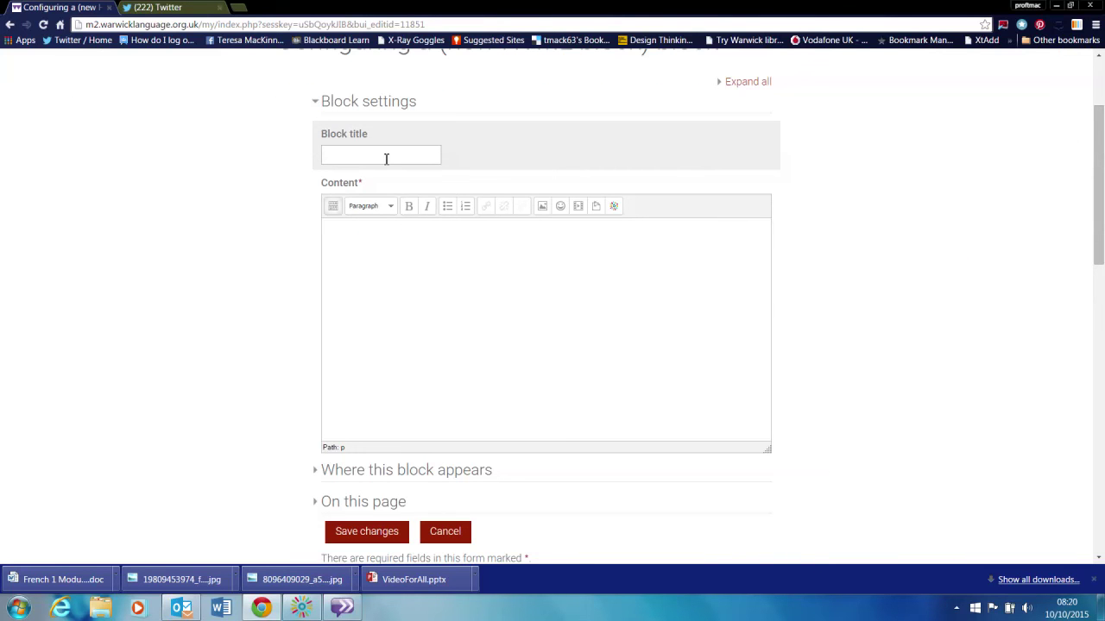
text(Useful links)
click(344, 257)
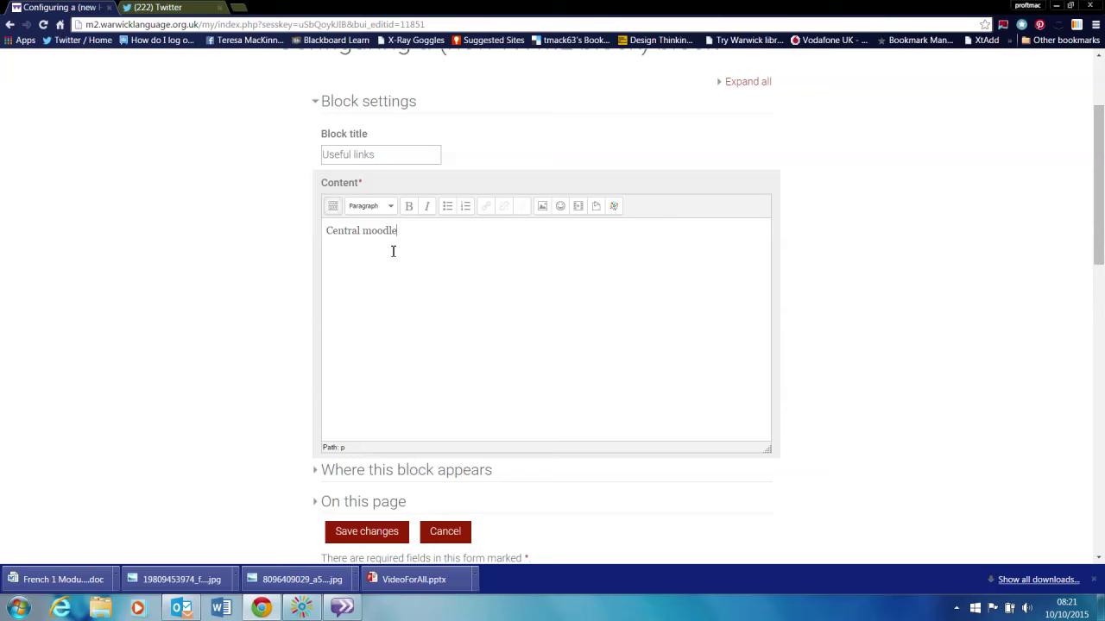
drag(402, 233, 327, 238)
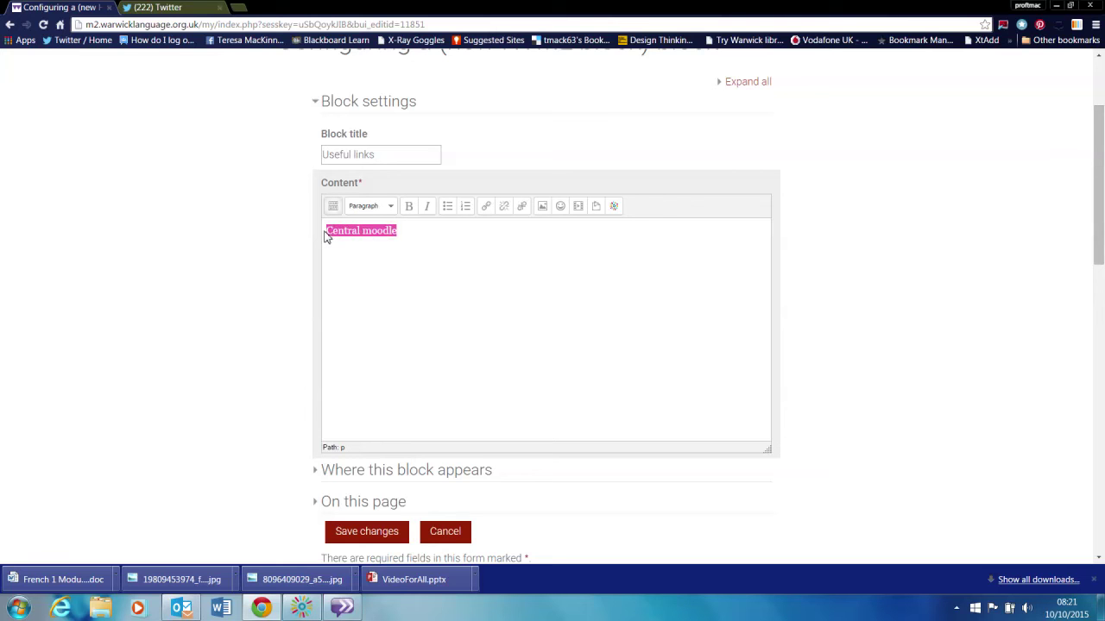
click(485, 208)
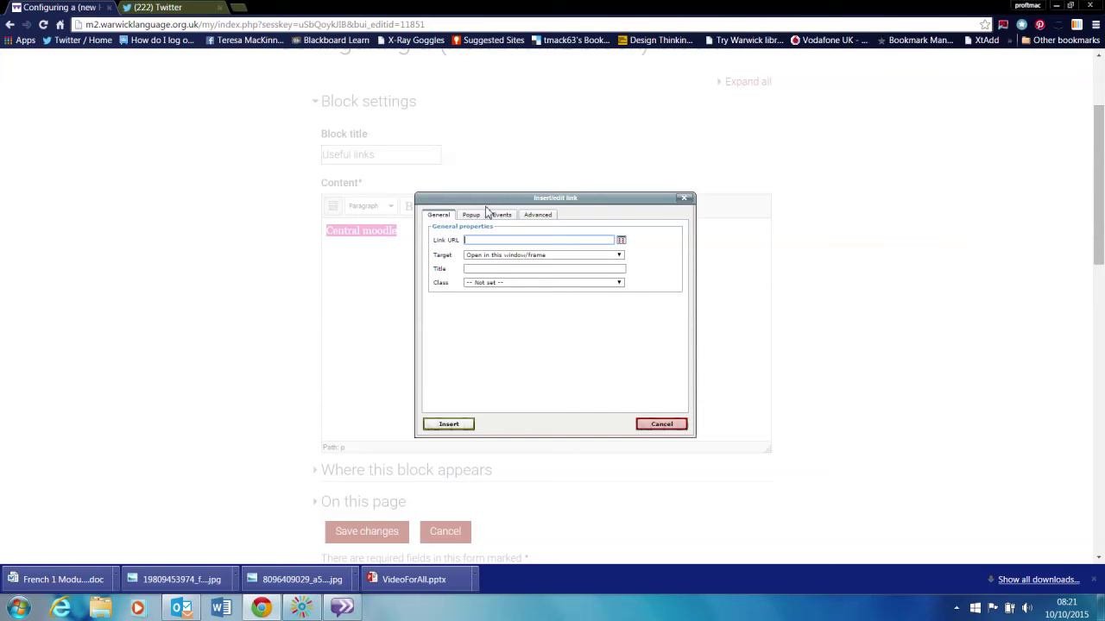
In a new tab, search Google for 'moodle warwick' and open the Moodle@Warwick site.
click(236, 9)
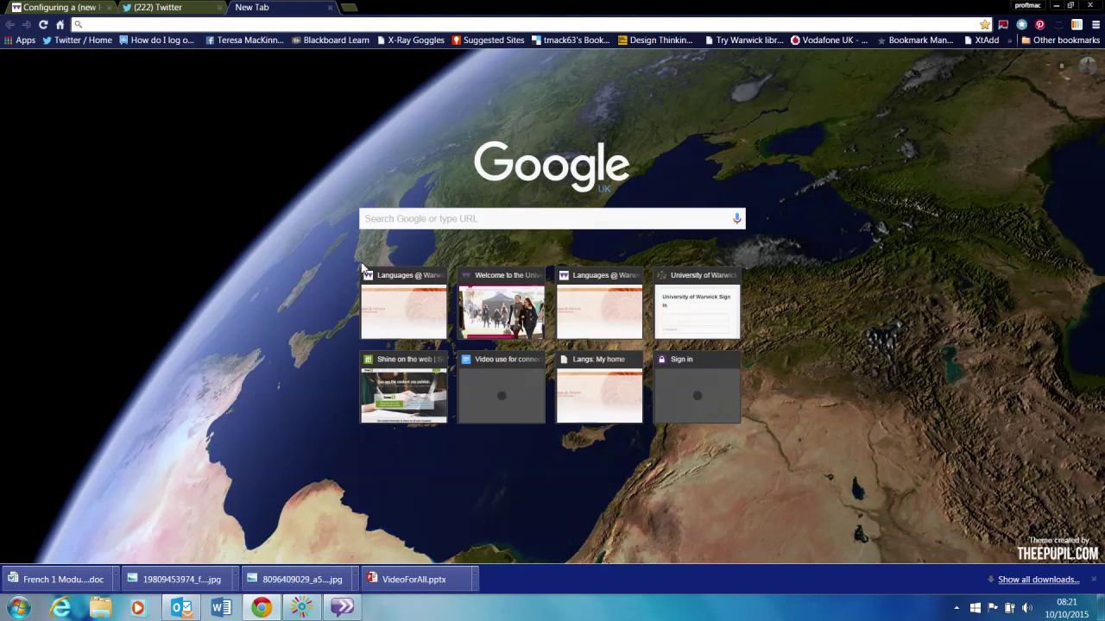
click(387, 218)
text(moodle)
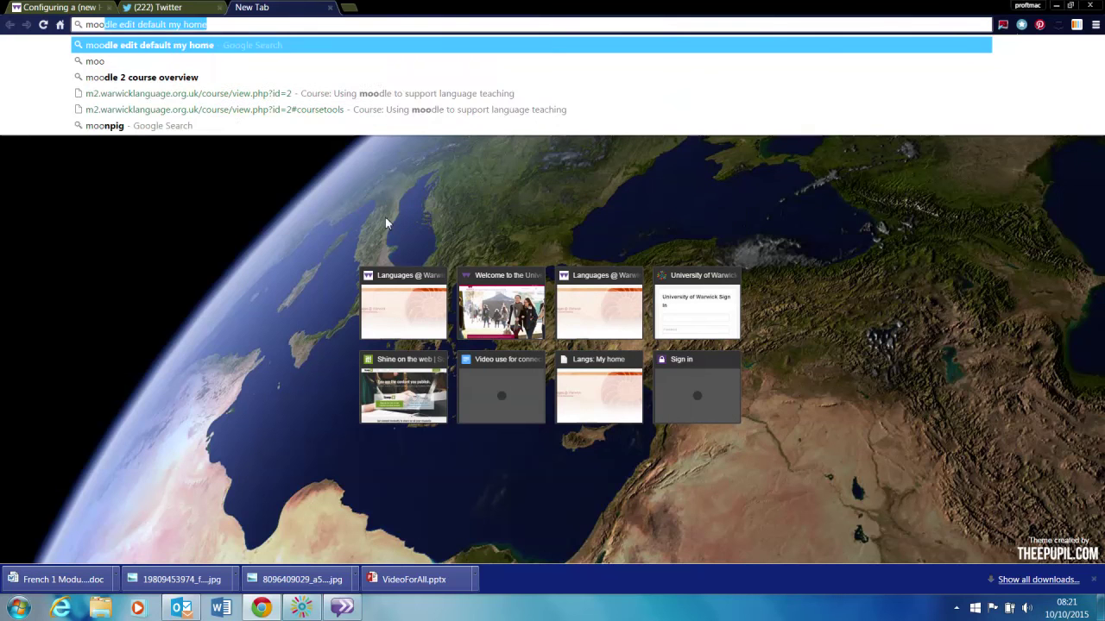
text( warwick)
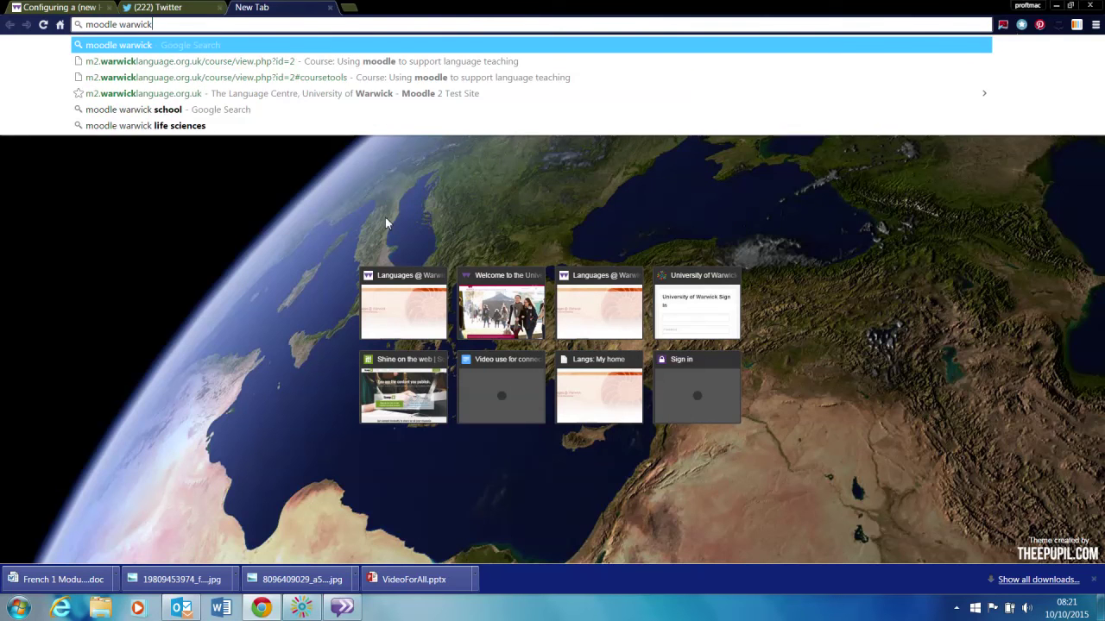
key(Return)
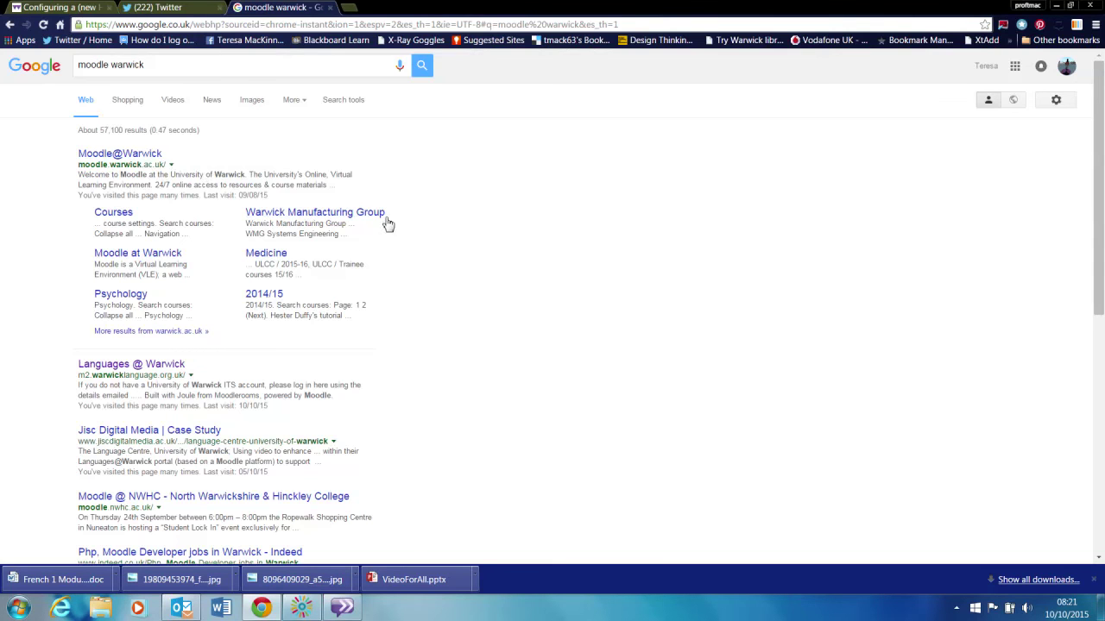
click(128, 155)
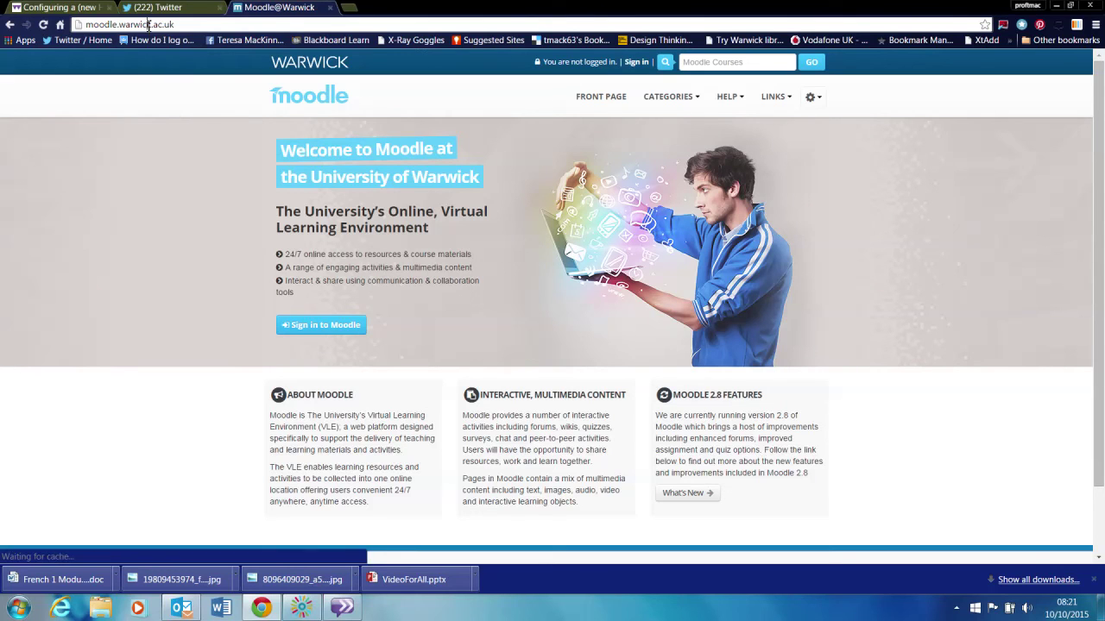
Copy the moodle.warwick.ac.uk address from the address bar.
click(146, 26)
right_click(146, 26)
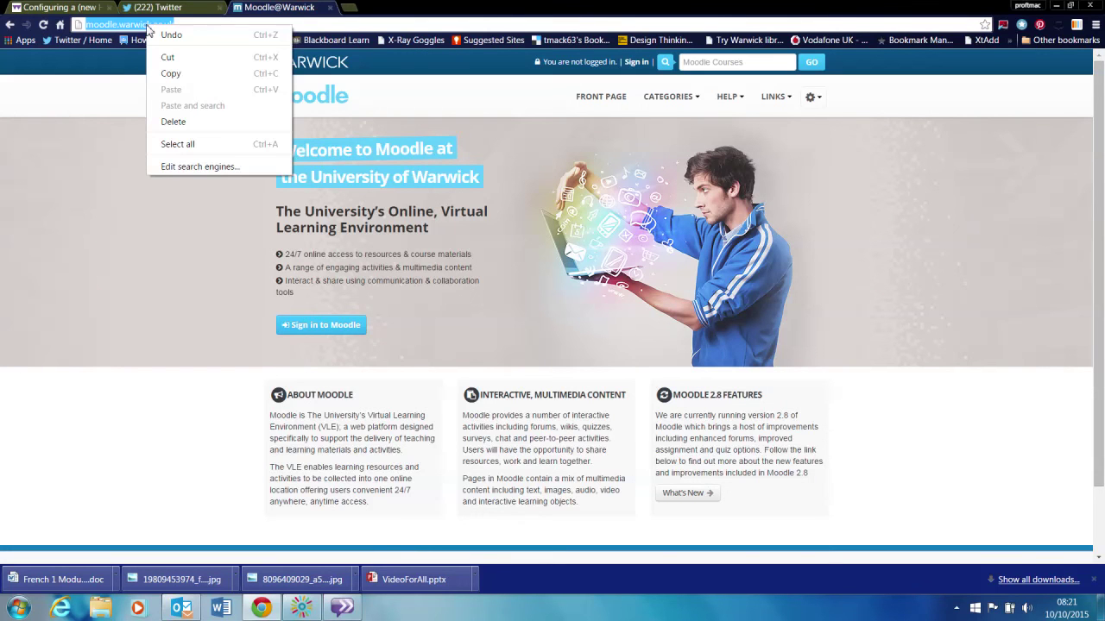
click(171, 74)
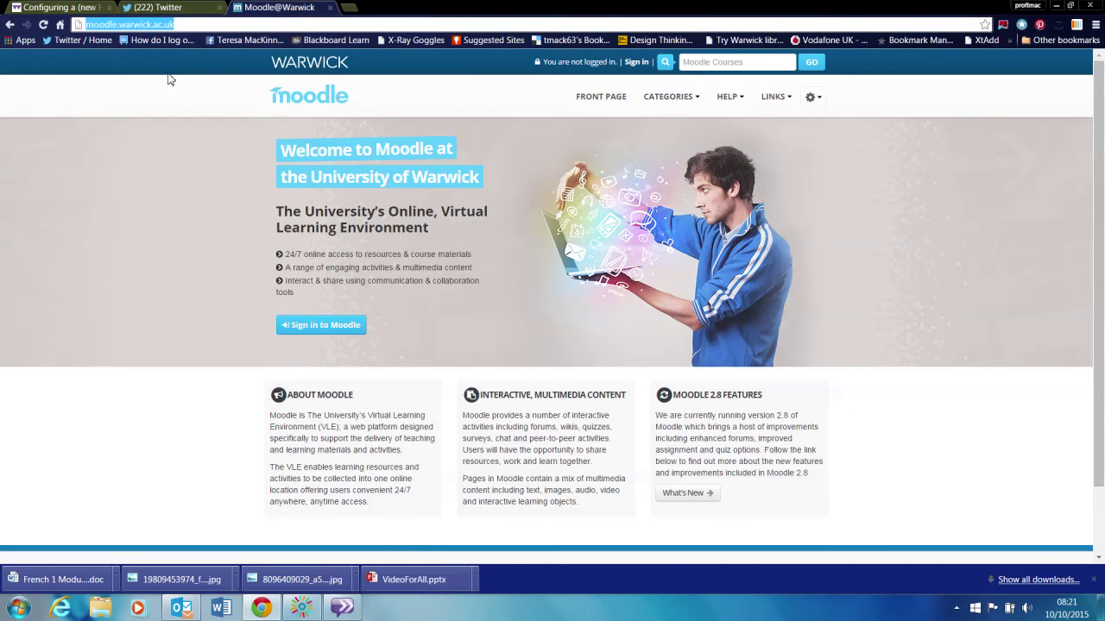
click(80, 8)
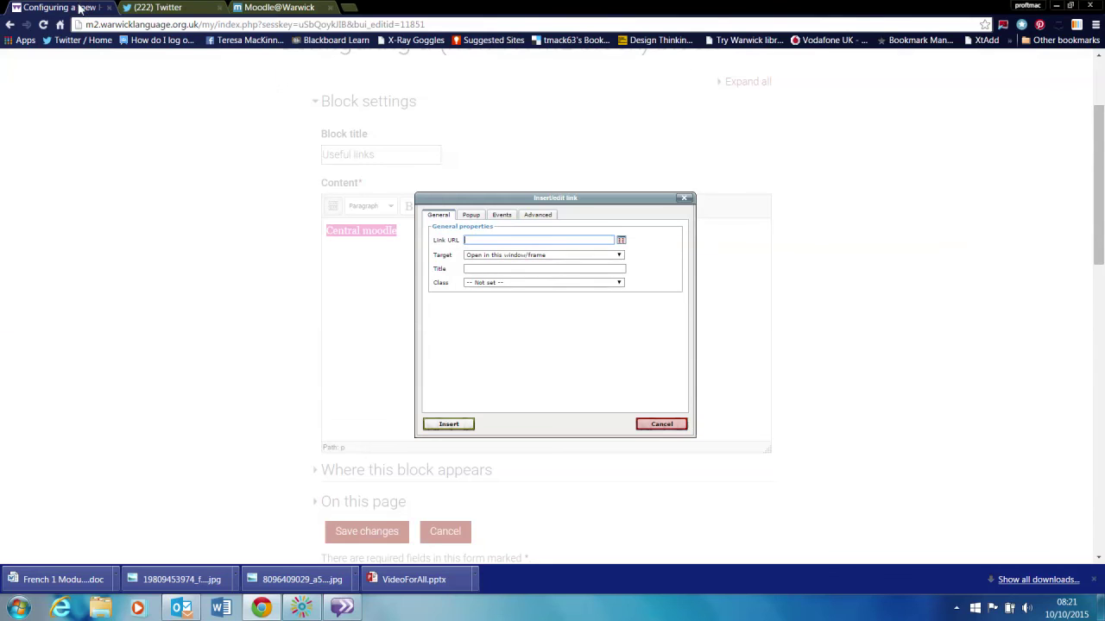
key(ctrl+v)
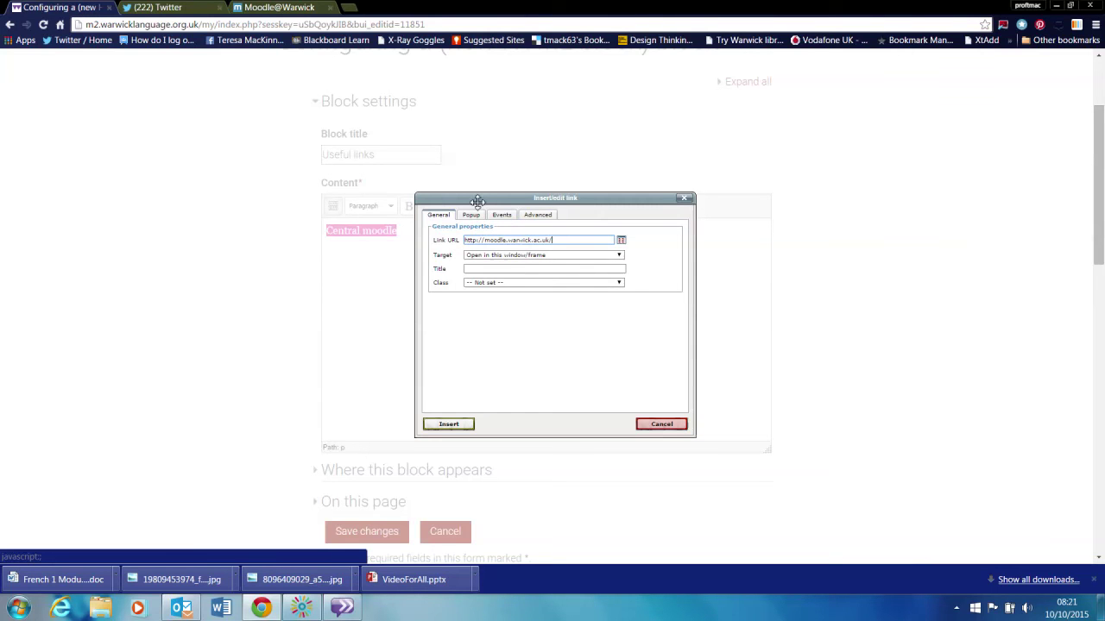
click(619, 259)
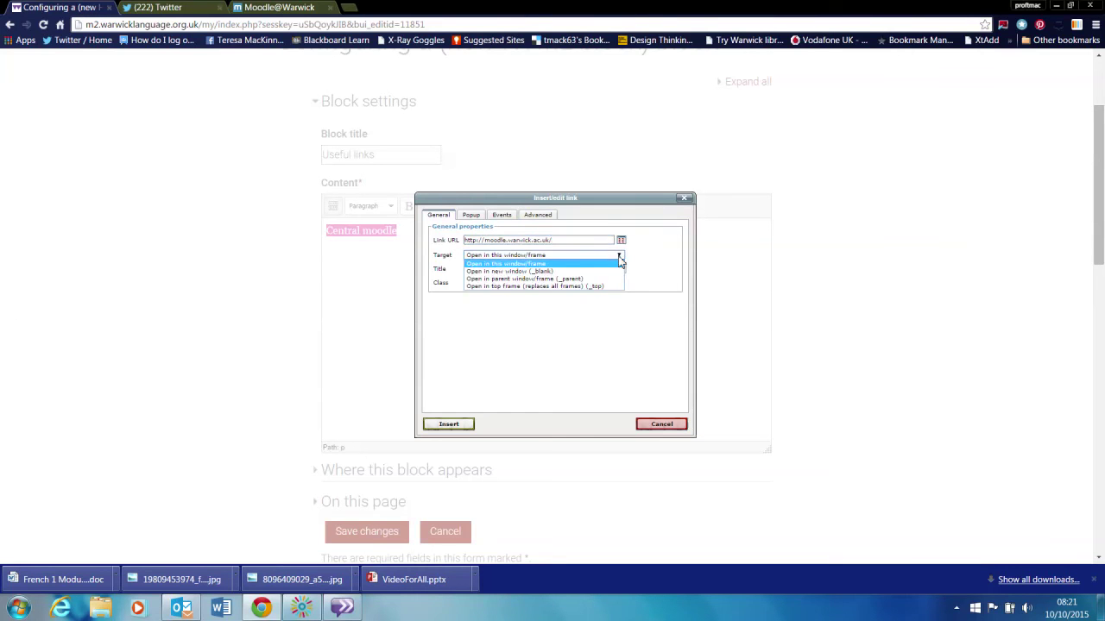
click(542, 279)
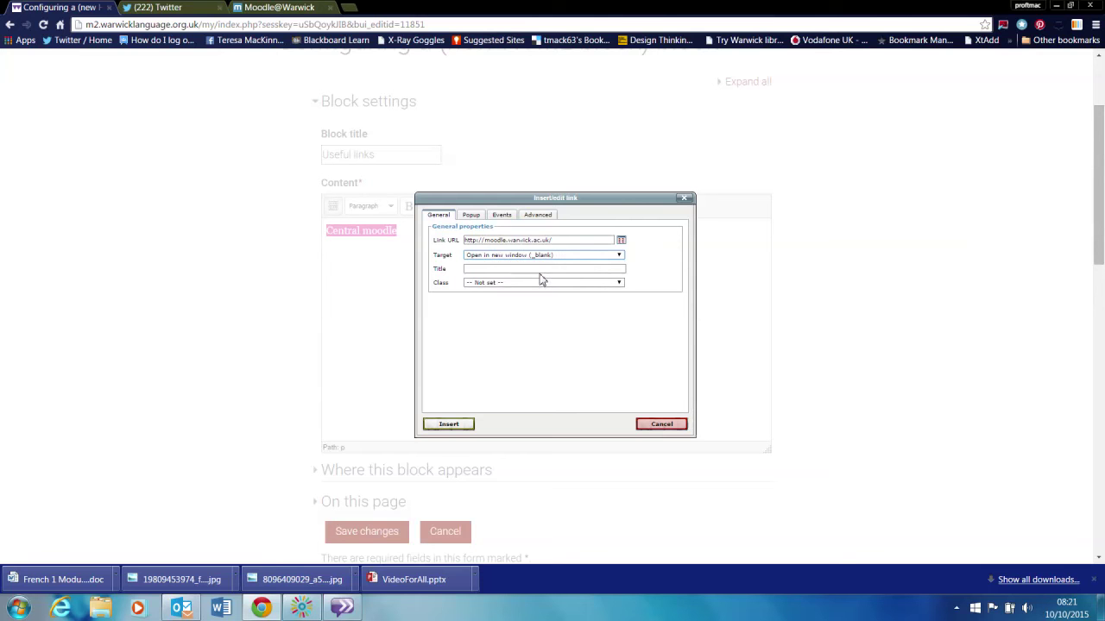
click(449, 424)
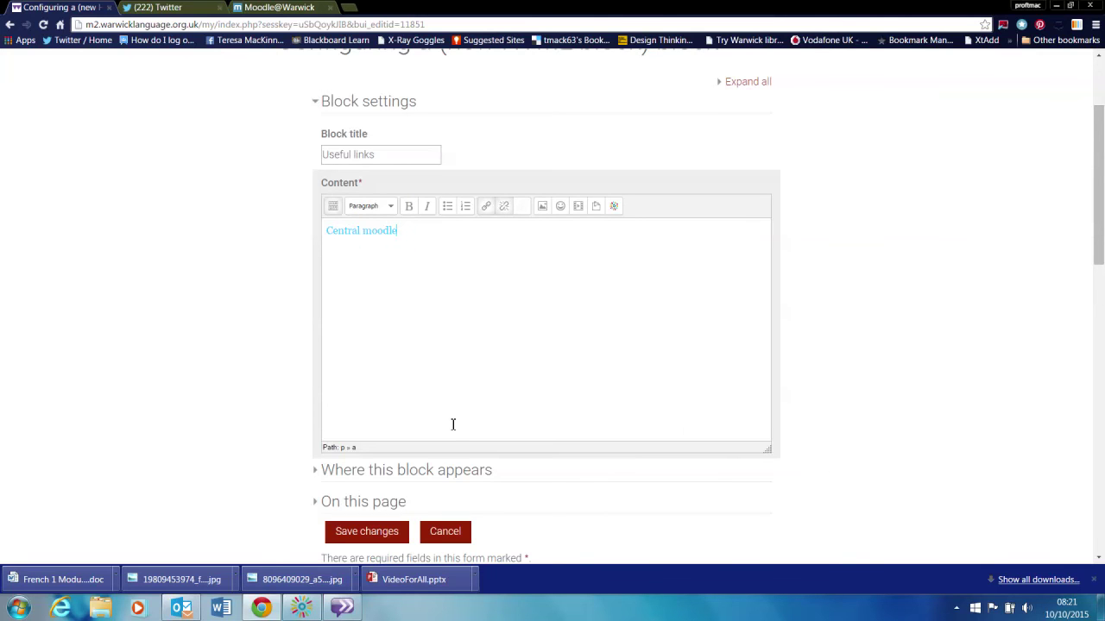
key(Return)
Save the Useful links block and move it above Course overview, directly below Join me.
click(369, 531)
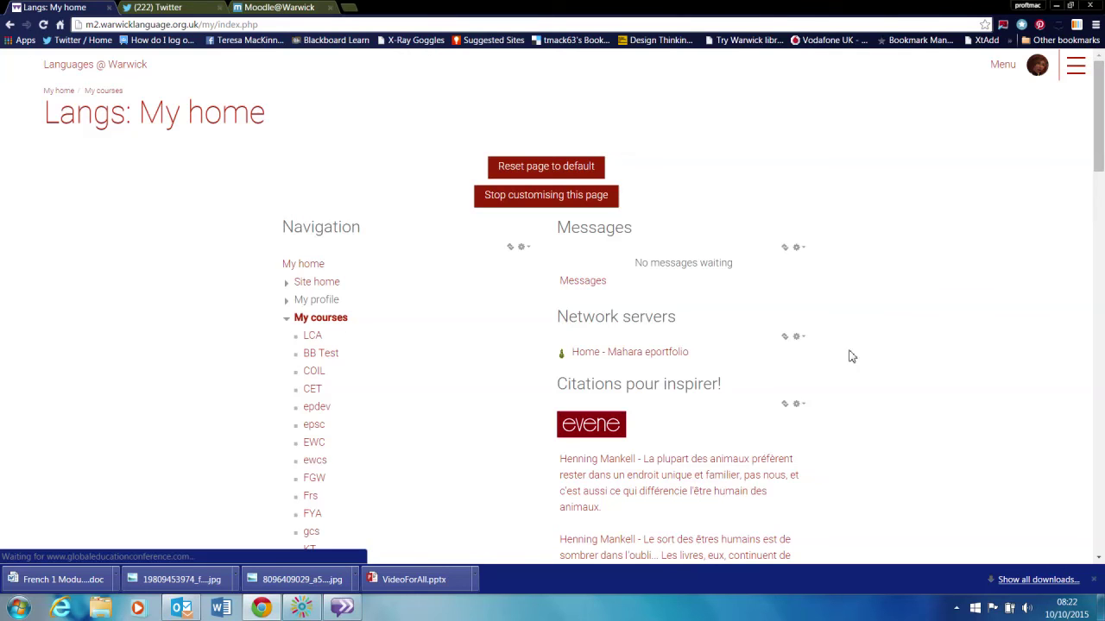
drag(1098, 169, 1102, 387)
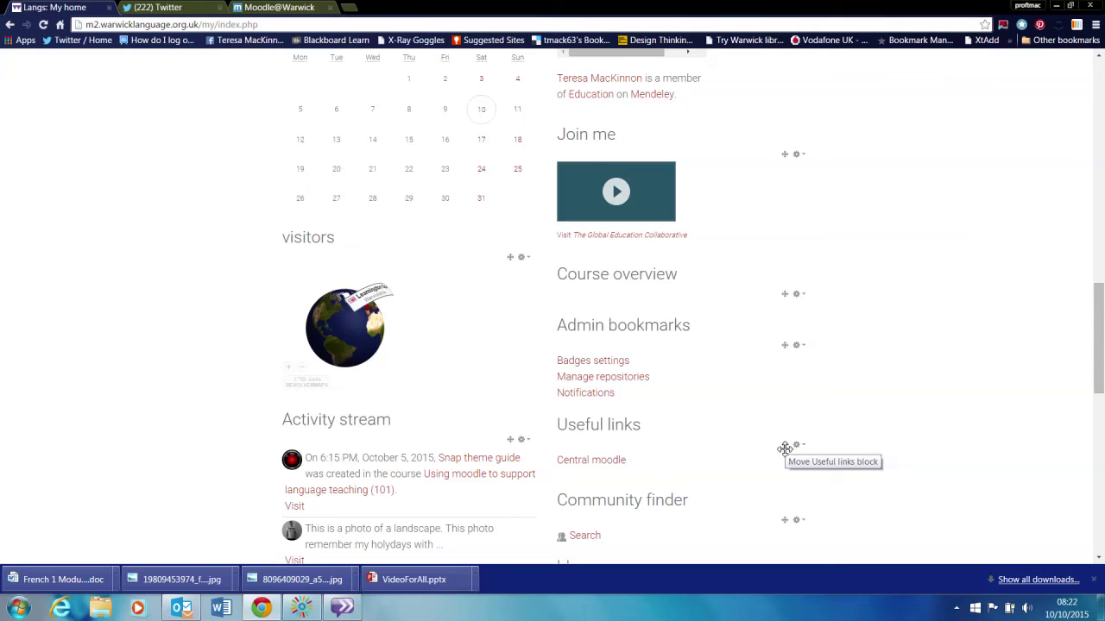
drag(785, 447, 769, 138)
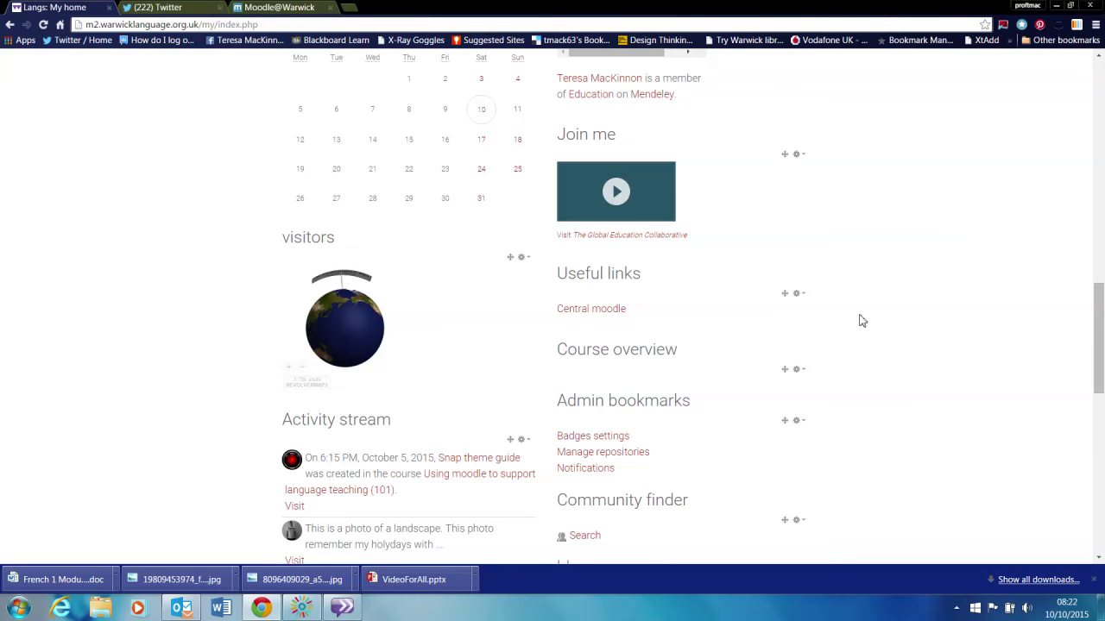
scroll(1101, 319, up, 1)
drag(1101, 320, 1102, 114)
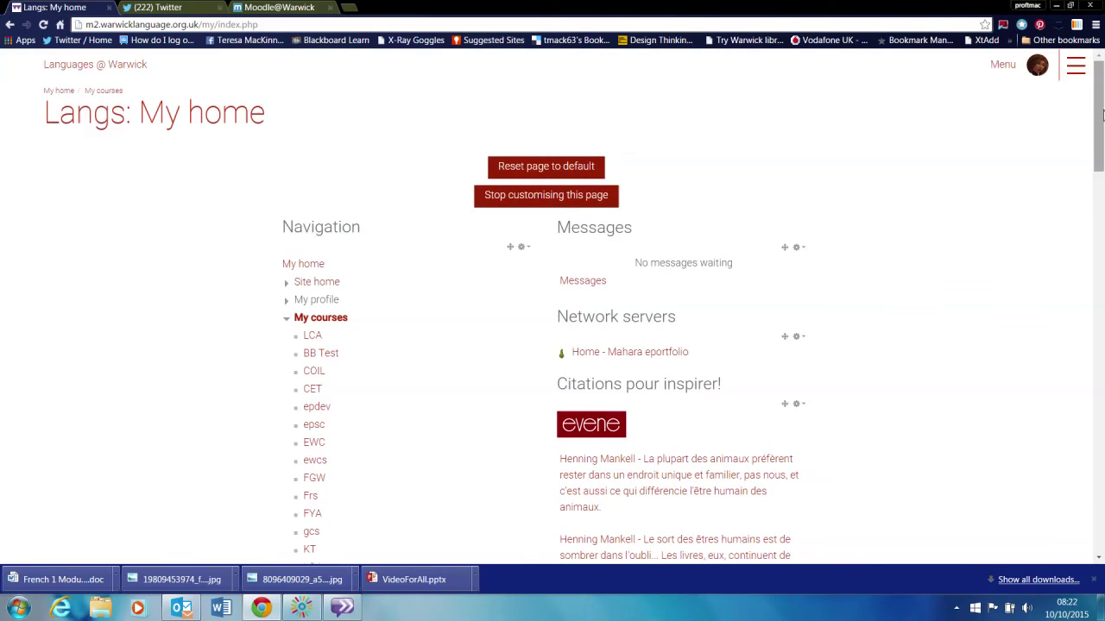